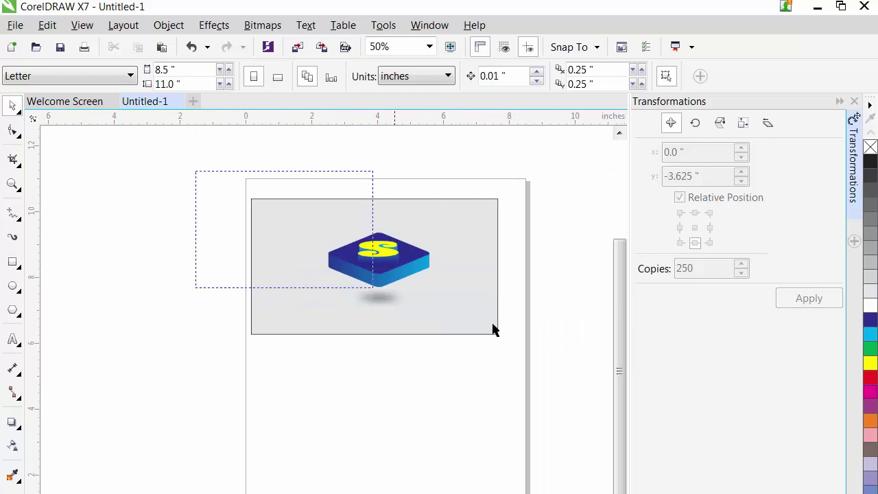
- Delete the existing logo artwork from the page and close the Transformations docker
{"action": "key", "text": "Delete"}
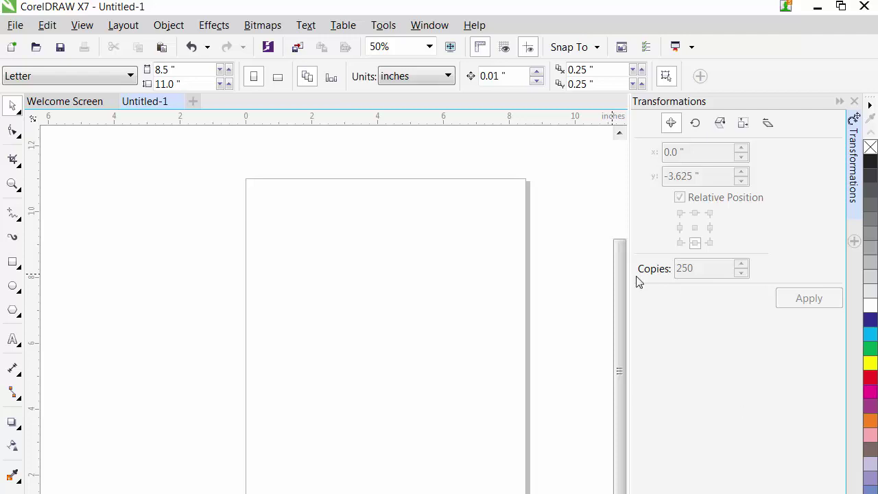
{"action": "left_click", "coordinate": [855, 101]}
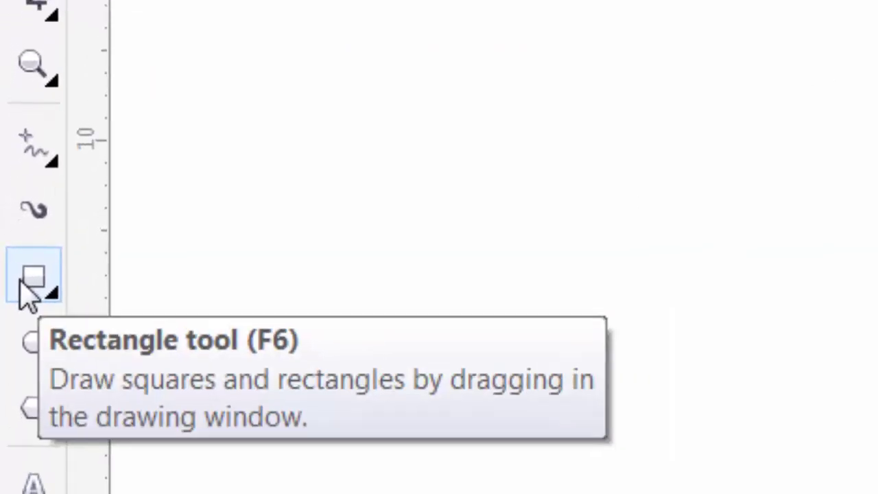
- Draw a square about 2.56 inches wide in the upper left part of the page
{"action": "left_click", "coordinate": [20, 271]}
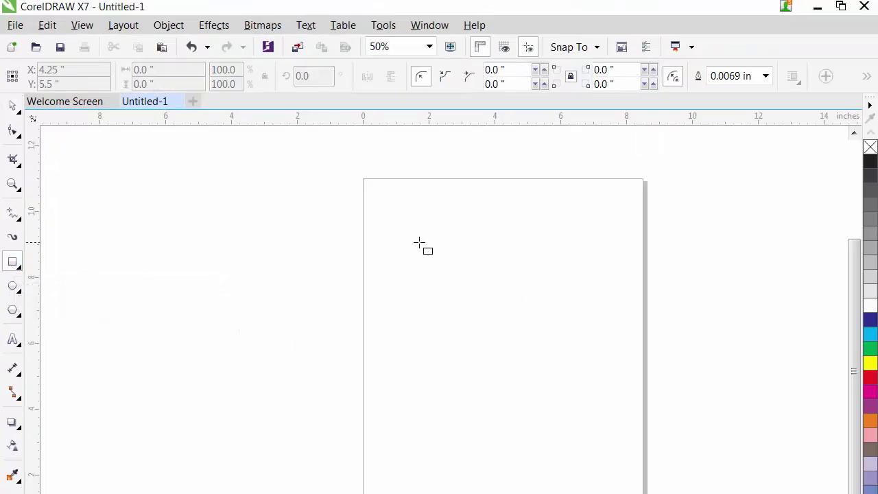
{"action": "left_click_drag", "start_coordinate": [408, 235], "coordinate": [481, 285]}
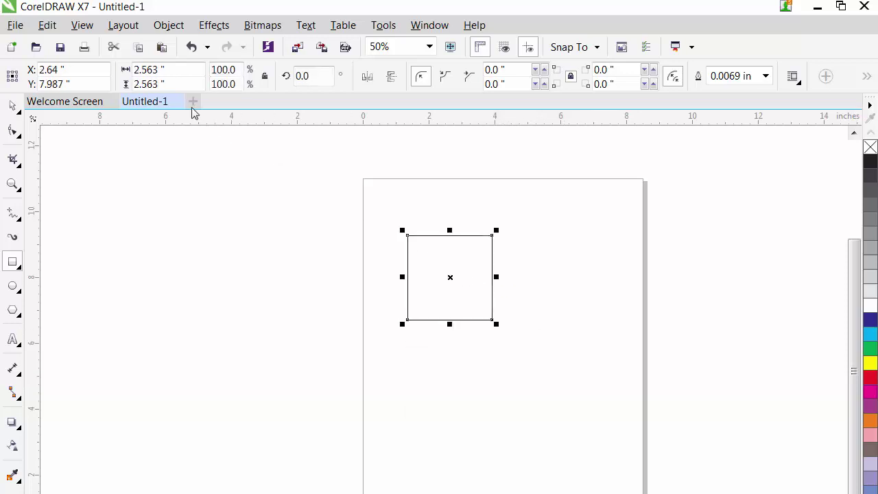
{"action": "left_click", "coordinate": [173, 69]}
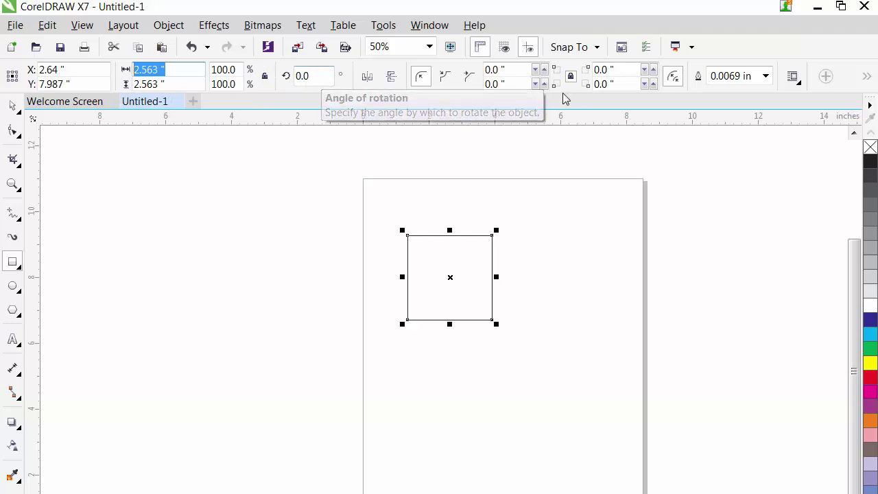
- Round all corners of the square with a 0.2-inch radius
{"action": "left_click", "coordinate": [511, 70]}
{"action": "key", "text": "ctrl+a"}
{"action": "type", "text": "0.2"}
{"action": "key", "text": "Tab"}
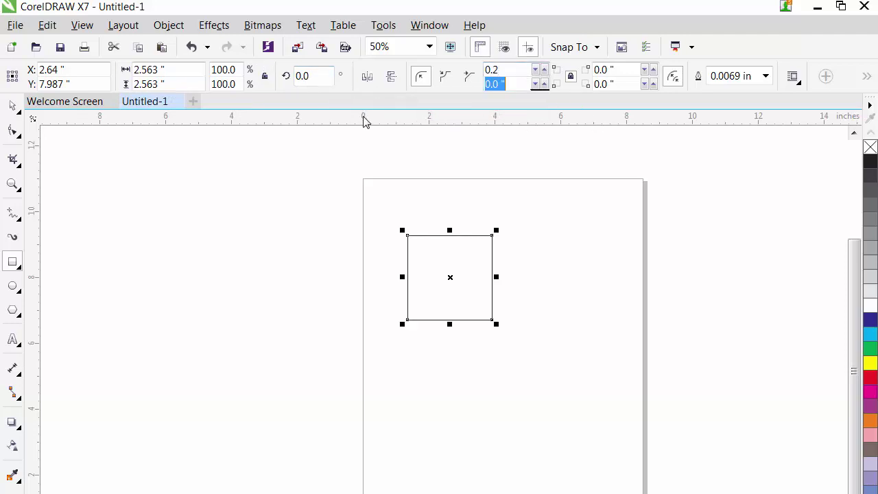
{"action": "type", "text": "0.2"}
{"action": "key", "text": "Return"}
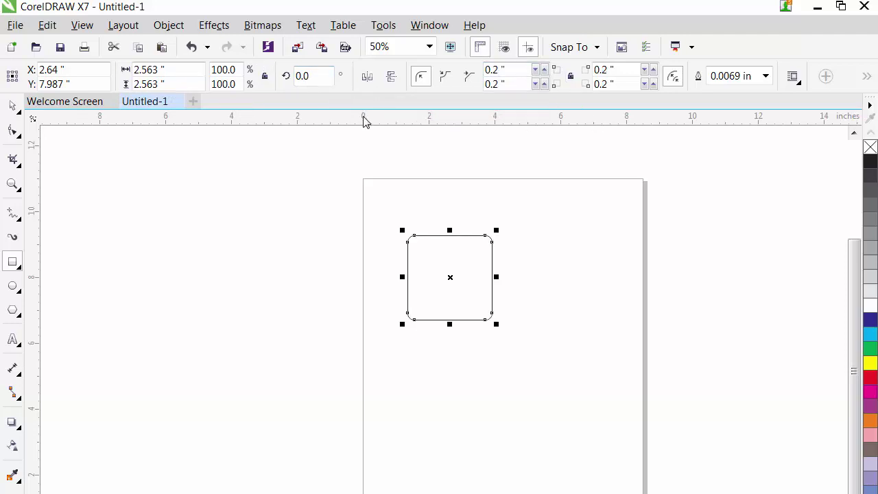
- Set the radius of the square's two left corners to 0.3 inches
{"action": "left_click", "coordinate": [507, 68]}
{"action": "key", "text": "ctrl+a"}
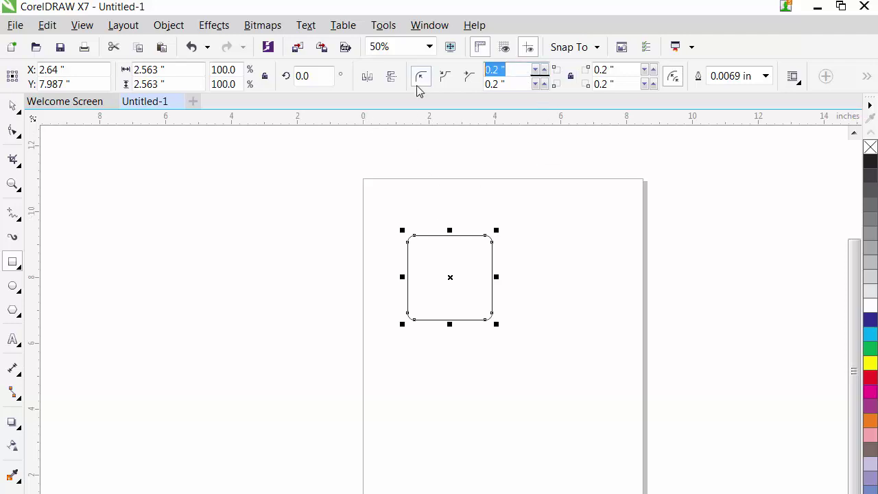
{"action": "type", "text": "0.3"}
{"action": "key", "text": "Tab"}
{"action": "type", "text": "0"}
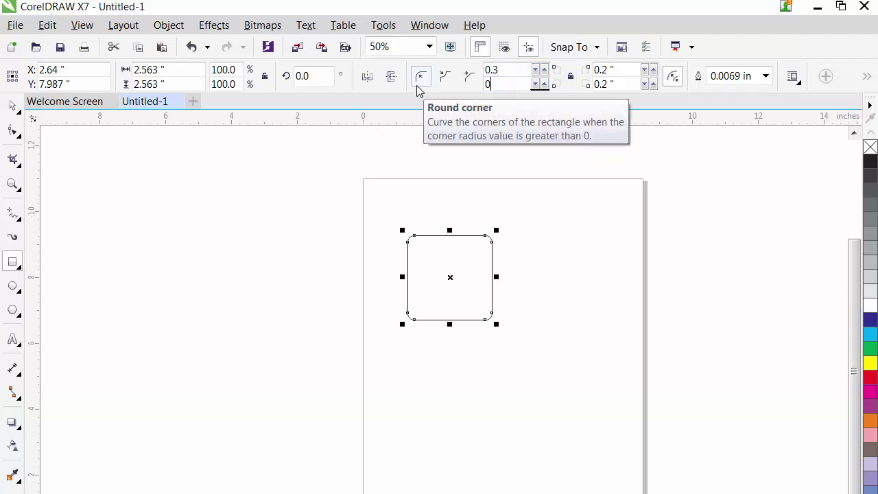
{"action": "type", "text": ".3"}
{"action": "key", "text": "Return"}
{"action": "scroll", "coordinate": [453, 271], "scroll_direction": "up", "scroll_amount": 1}
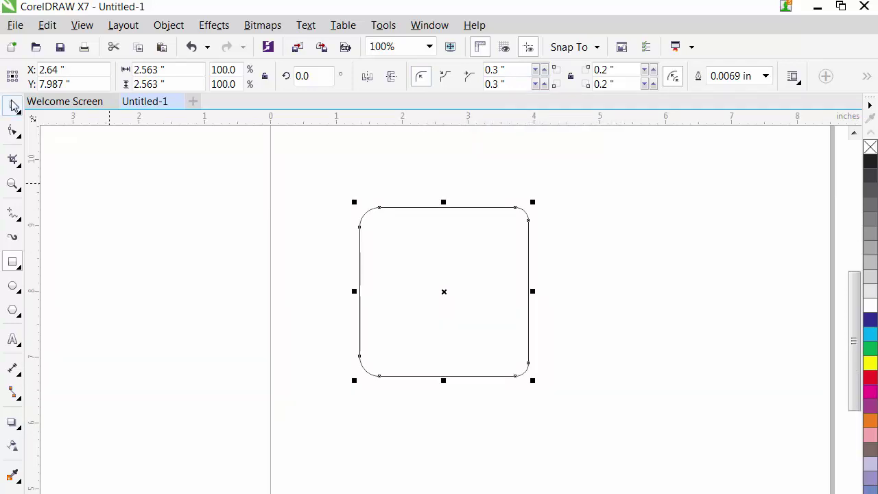
- Move the rounded square slightly up the page and rotate it by 45 degrees
{"action": "left_click", "coordinate": [14, 105]}
{"action": "left_click", "coordinate": [463, 293]}
{"action": "left_click", "coordinate": [461, 302]}
{"action": "left_click_drag", "start_coordinate": [420, 253], "coordinate": [421, 228]}
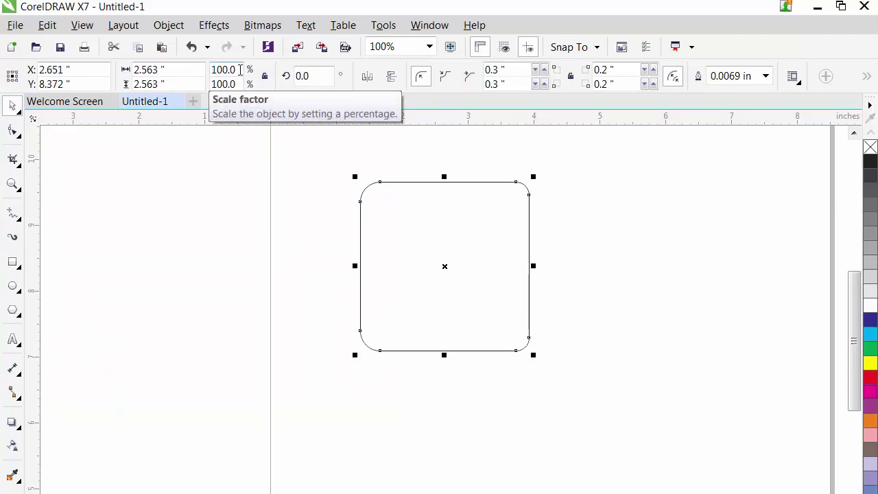
{"action": "left_click", "coordinate": [310, 75]}
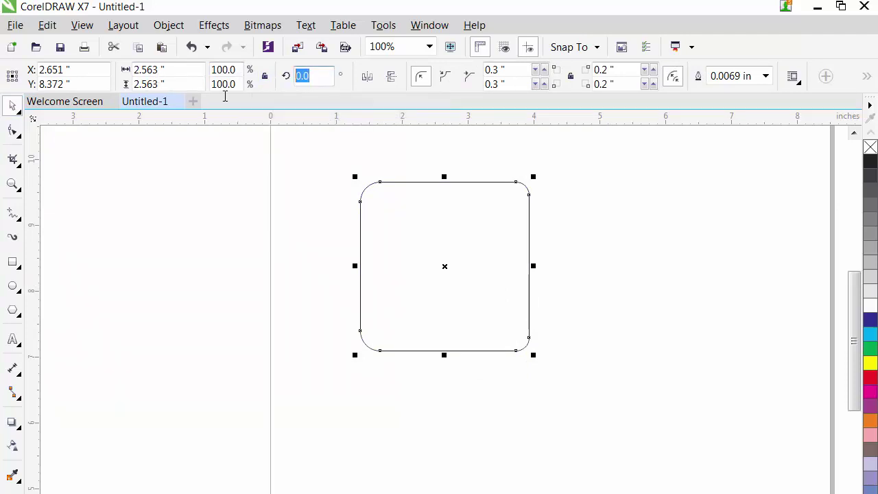
{"action": "type", "text": "45.0"}
{"action": "key", "text": "Return"}
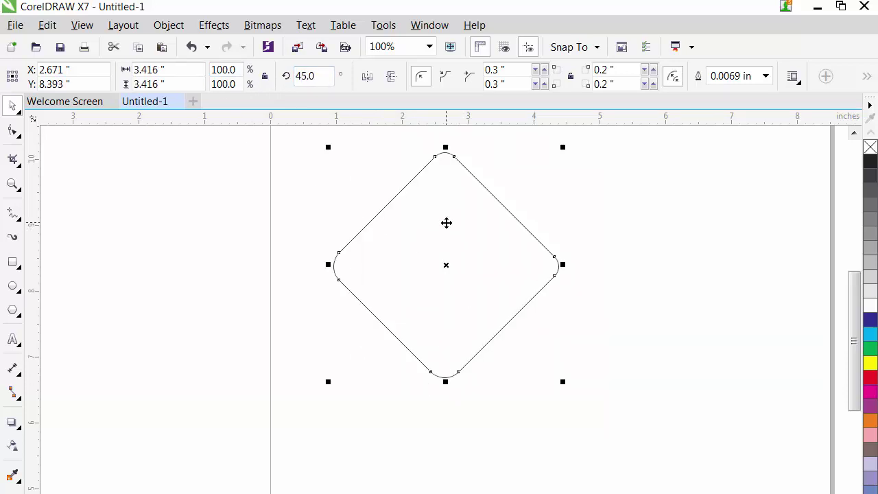
- Flatten the rotated square into a wide diamond by setting its height to 1.2 inches
{"action": "left_click", "coordinate": [162, 84]}
{"action": "type", "text": "1."}
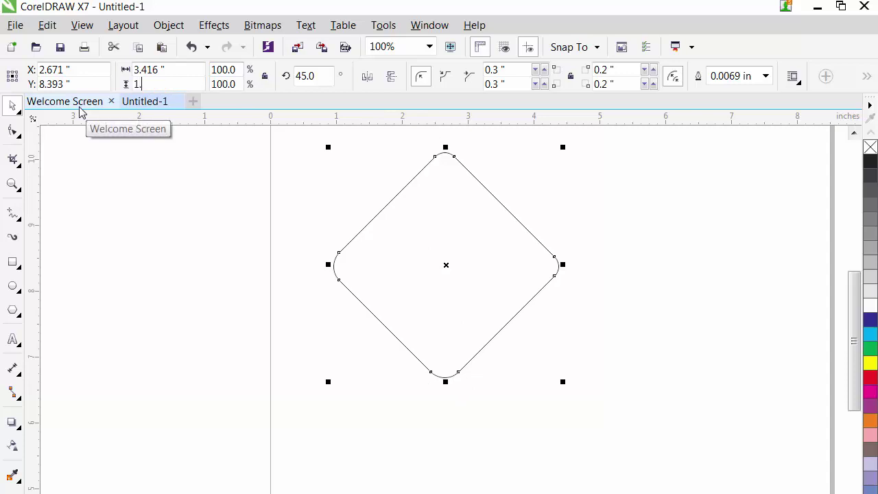
{"action": "type", "text": "2"}
{"action": "key", "text": "Return"}
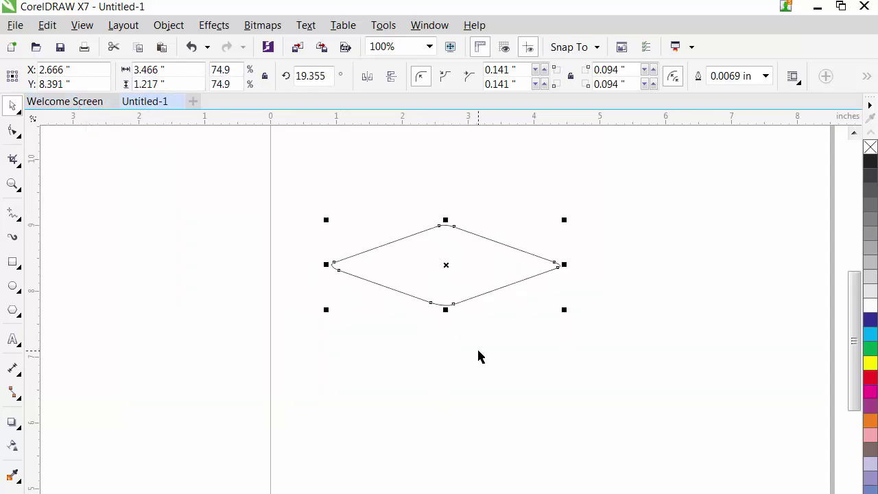
- Fill the flattened diamond with cyan
{"action": "left_click", "coordinate": [395, 215]}
{"action": "left_click", "coordinate": [427, 269]}
{"action": "left_click", "coordinate": [870, 334]}
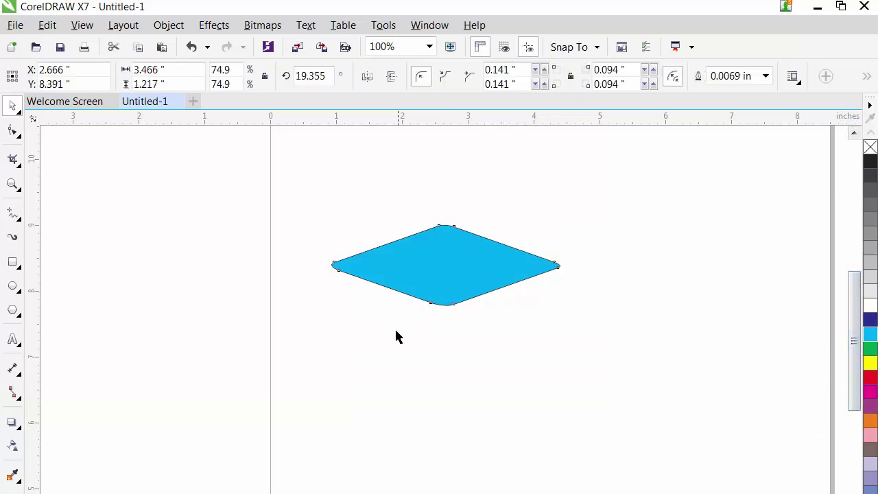
- Create 400 copies of the diamond with the Position transformation, using a relative vertical offset of -0.001 inches
{"action": "left_click", "coordinate": [421, 297]}
{"action": "left_click", "coordinate": [212, 28]}
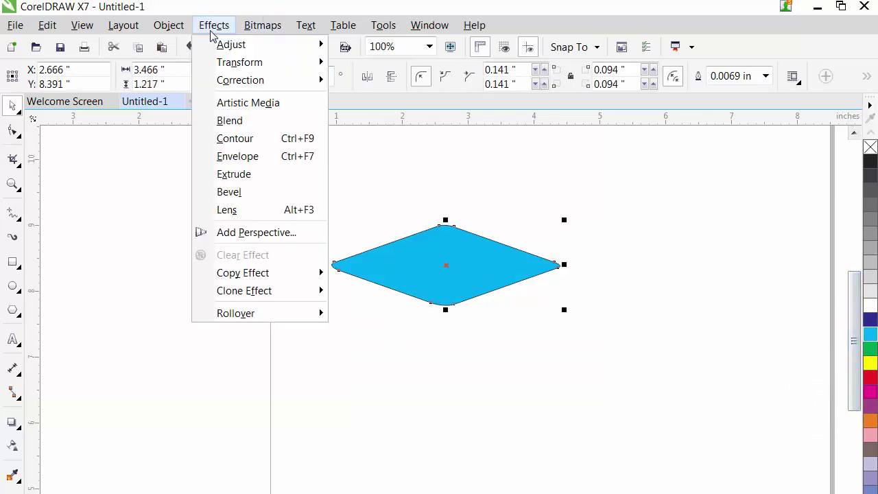
{"action": "left_click", "coordinate": [170, 27]}
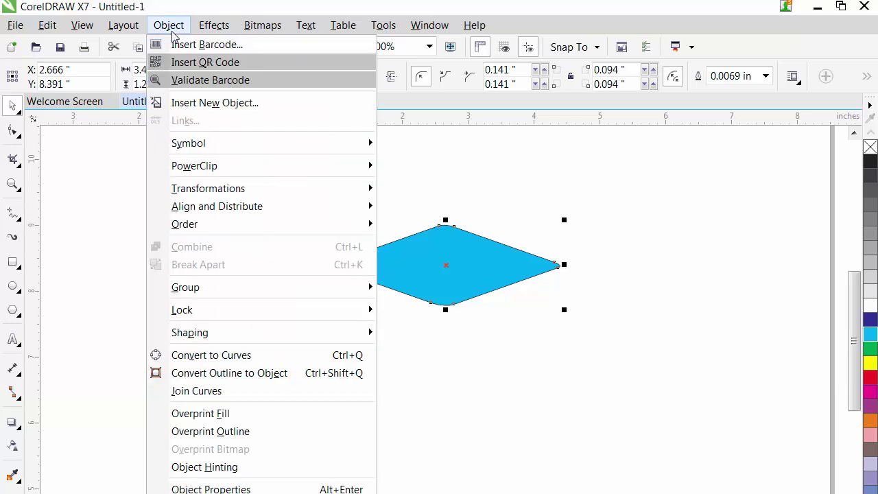
{"action": "mouse_move", "coordinate": [238, 190]}
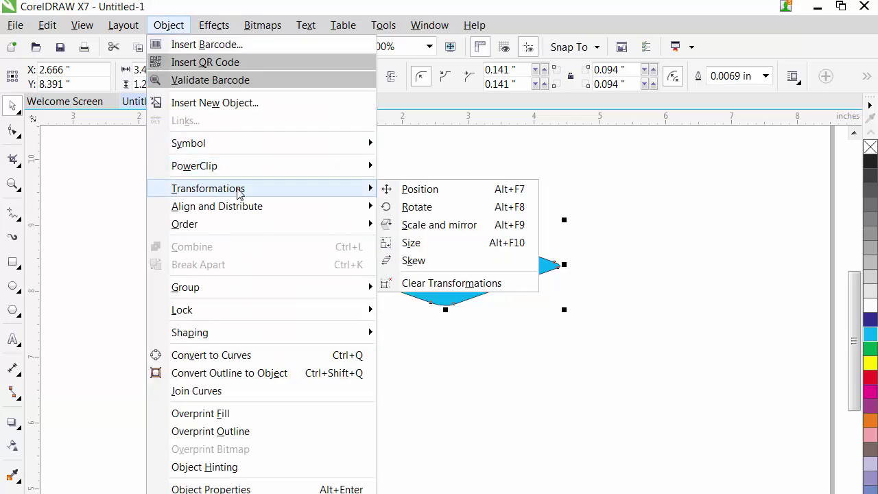
{"action": "left_click", "coordinate": [446, 193]}
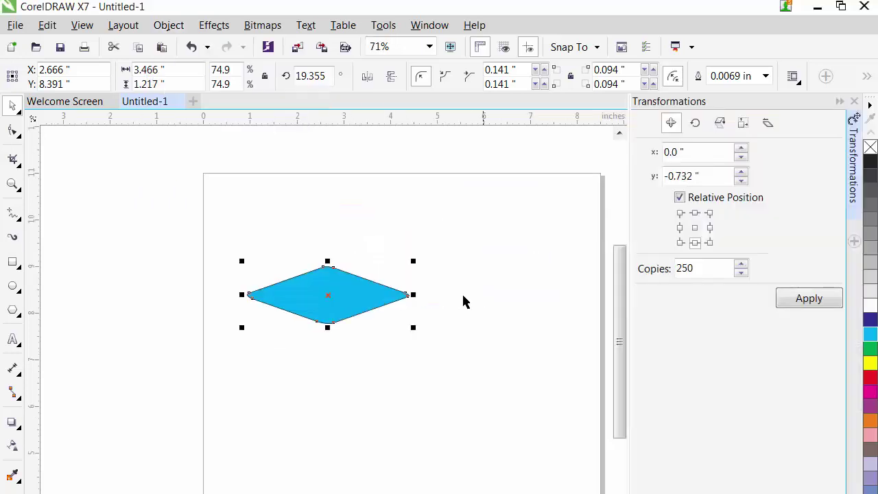
{"action": "double_click", "coordinate": [715, 177]}
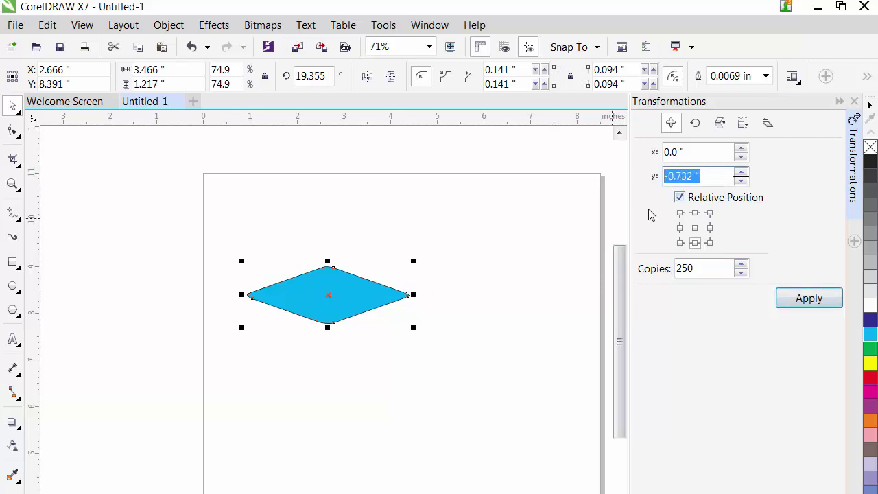
{"action": "type", "text": "-0.001"}
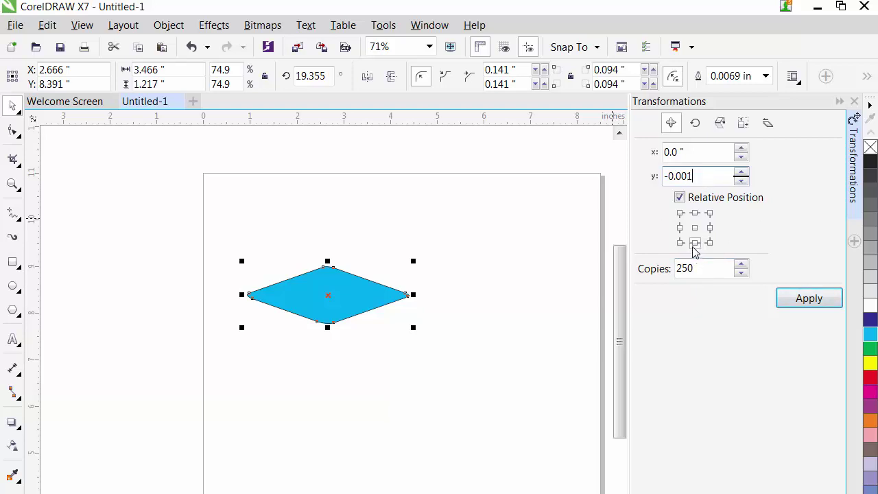
{"action": "double_click", "coordinate": [694, 267]}
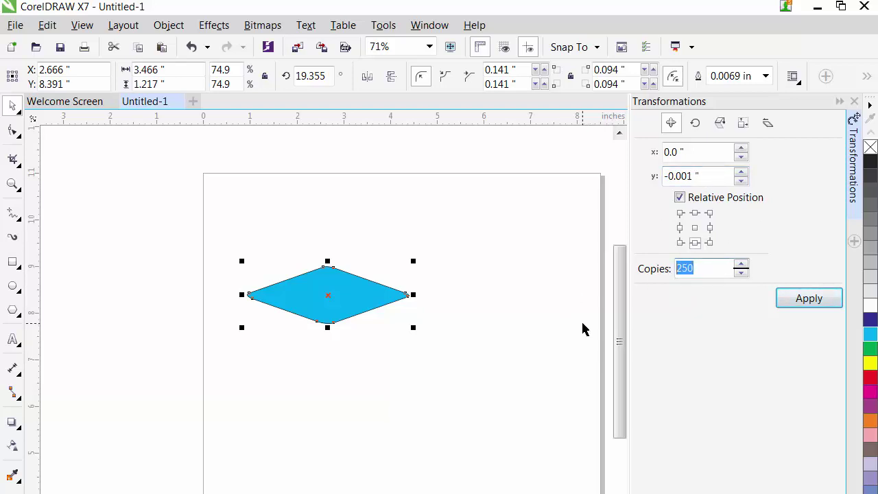
{"action": "type", "text": "400"}
{"action": "left_click", "coordinate": [826, 300]}
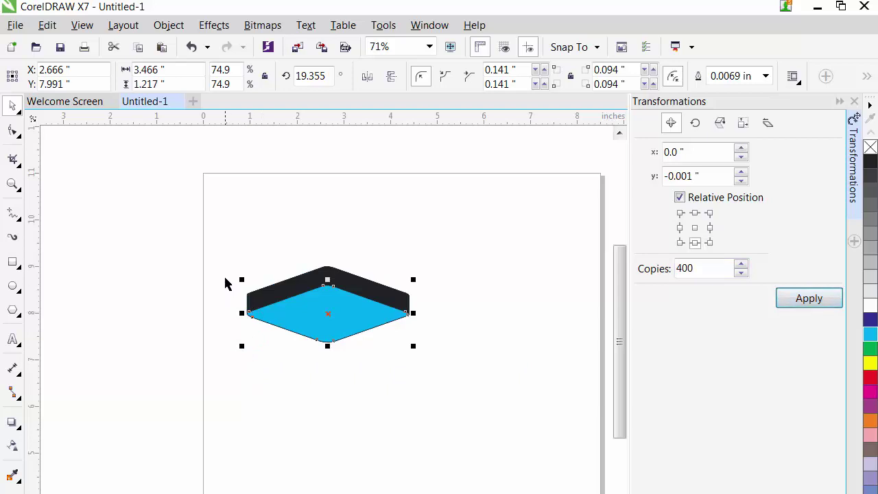
- Weld the stacked diamond copies into one block, keeping a separate diamond on top as its upper face
{"action": "left_click", "coordinate": [226, 284]}
{"action": "left_click_drag", "start_coordinate": [218, 228], "coordinate": [459, 400]}
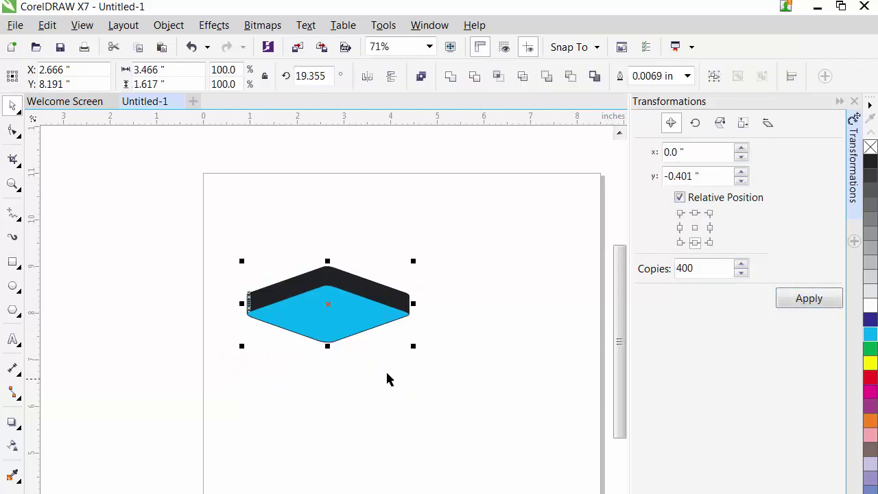
{"action": "left_click", "coordinate": [451, 78]}
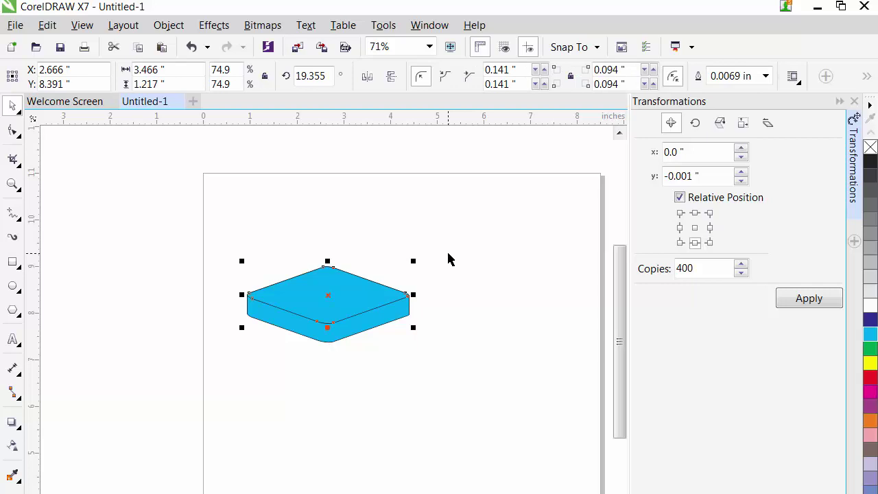
{"action": "left_click", "coordinate": [450, 259]}
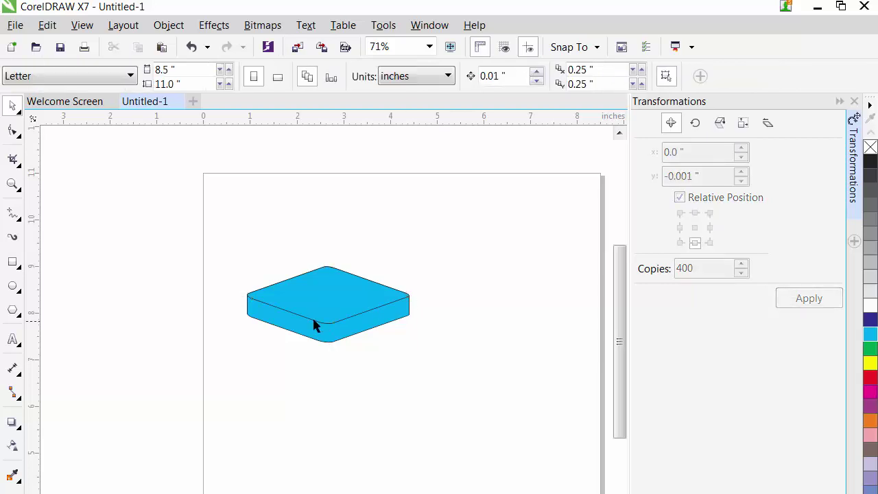
- Fill the block's top face with red
{"action": "left_click", "coordinate": [325, 323]}
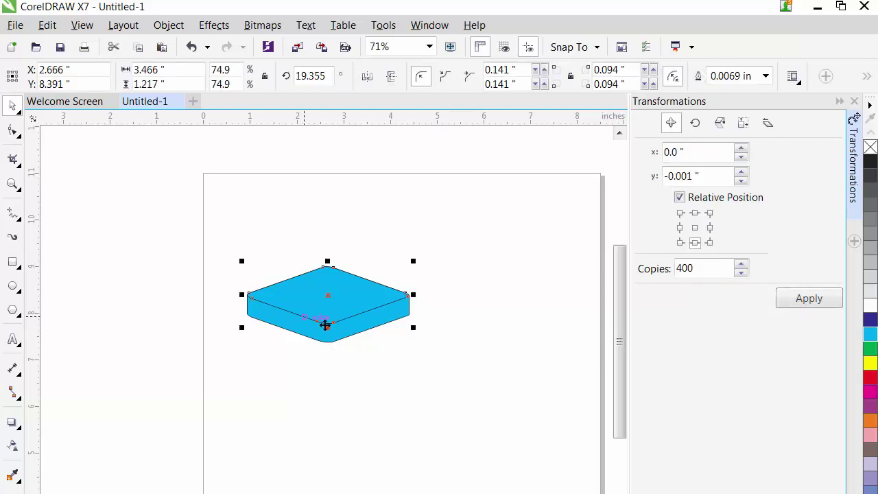
{"action": "left_click", "coordinate": [870, 377]}
{"action": "left_click", "coordinate": [357, 350]}
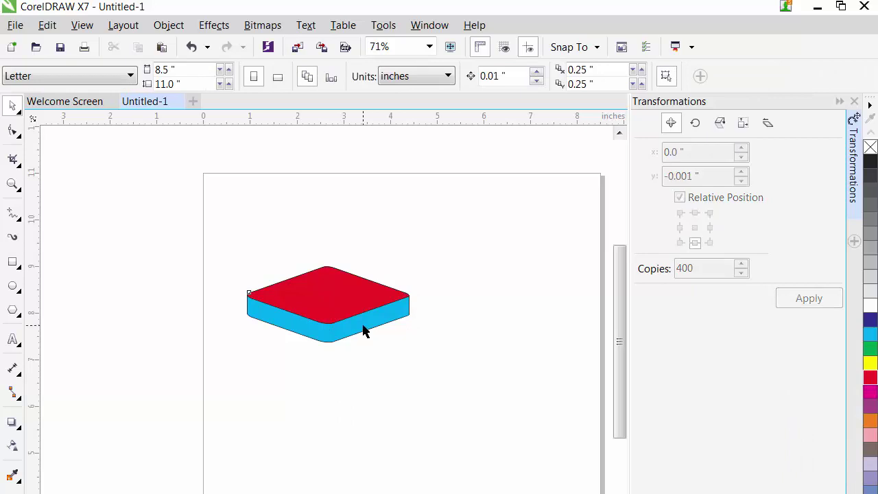
- Apply a horizontal linear gradient to the block's side body, running from cyan at the right to white at the left
{"action": "left_click", "coordinate": [364, 330]}
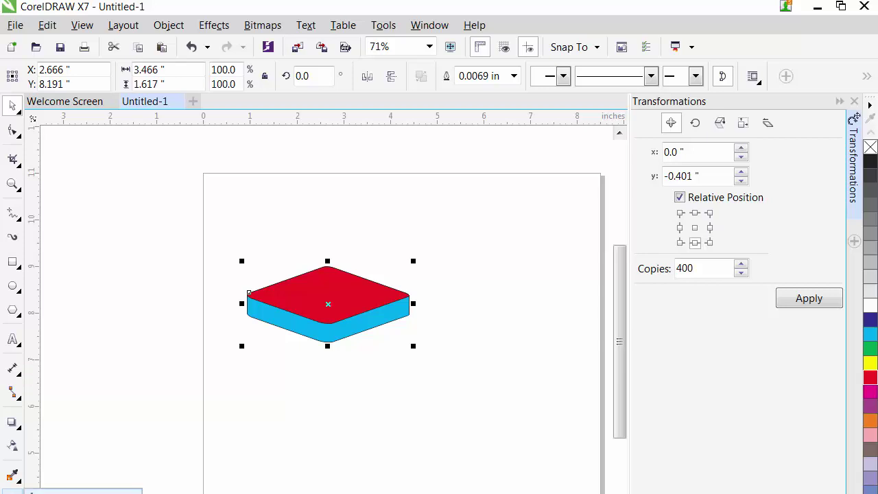
{"action": "left_click", "coordinate": [13, 473]}
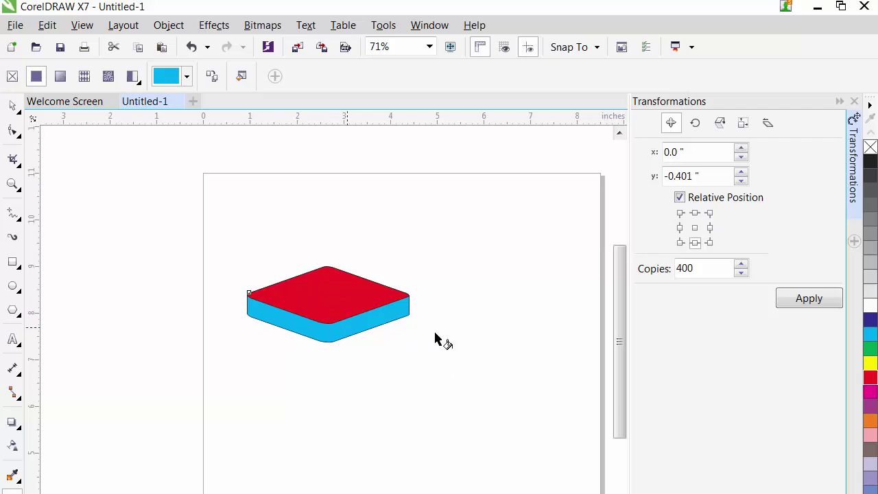
{"action": "left_click_drag", "start_coordinate": [427, 311], "coordinate": [218, 310]}
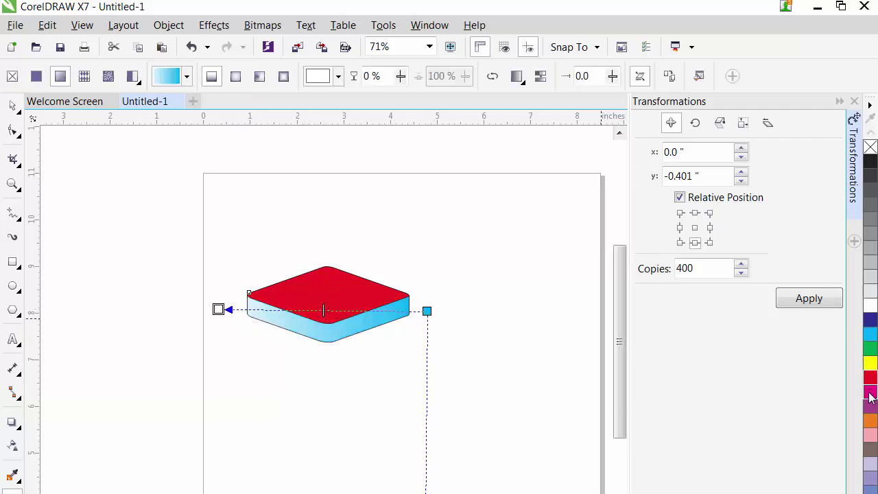
{"action": "left_click_drag", "start_coordinate": [866, 383], "coordinate": [360, 291]}
{"action": "left_click_drag", "start_coordinate": [426, 310], "coordinate": [424, 308]}
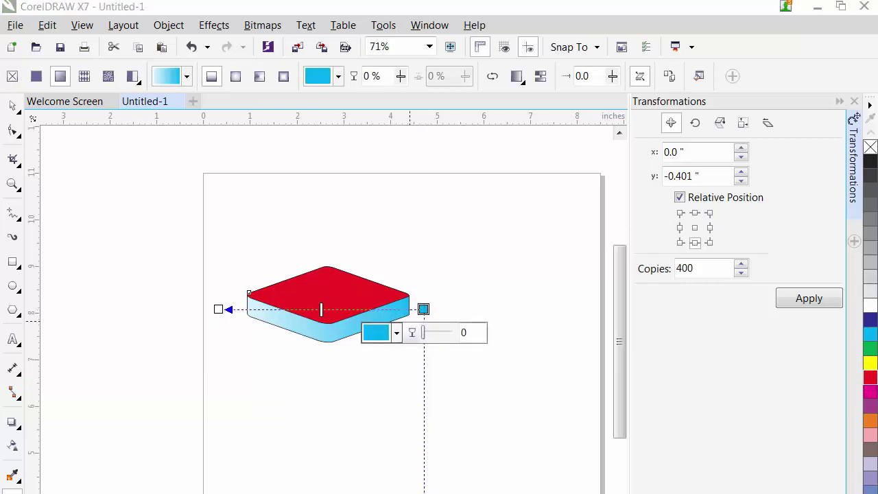
- Change the cyan end of the side gradient to a dark red with C 13 and M 100
{"action": "left_click", "coordinate": [383, 334]}
{"action": "left_click_drag", "start_coordinate": [497, 455], "coordinate": [493, 414]}
{"action": "mouse_move", "coordinate": [454, 453]}
{"action": "left_mouse_down"}
{"action": "mouse_move", "coordinate": [463, 424]}
{"action": "mouse_move", "coordinate": [467, 432]}
{"action": "left_mouse_up"}
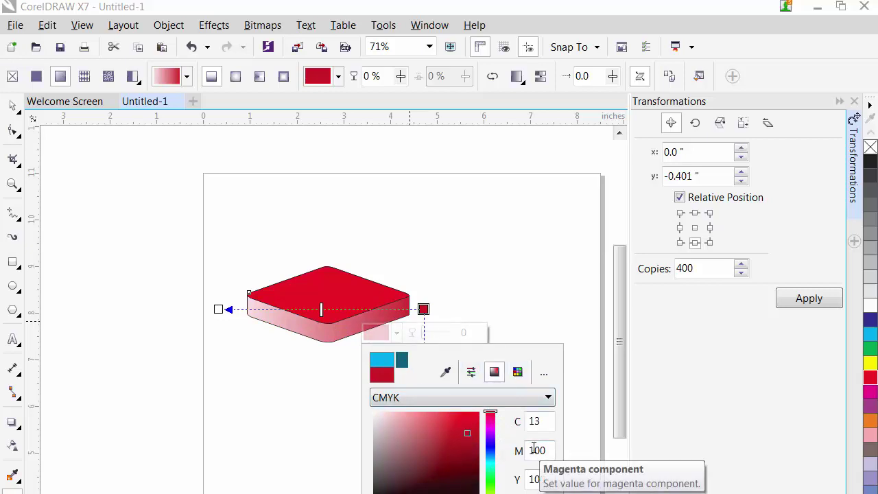
- Change the white end of the block's side gradient to a light, muted red
{"action": "left_click", "coordinate": [218, 309]}
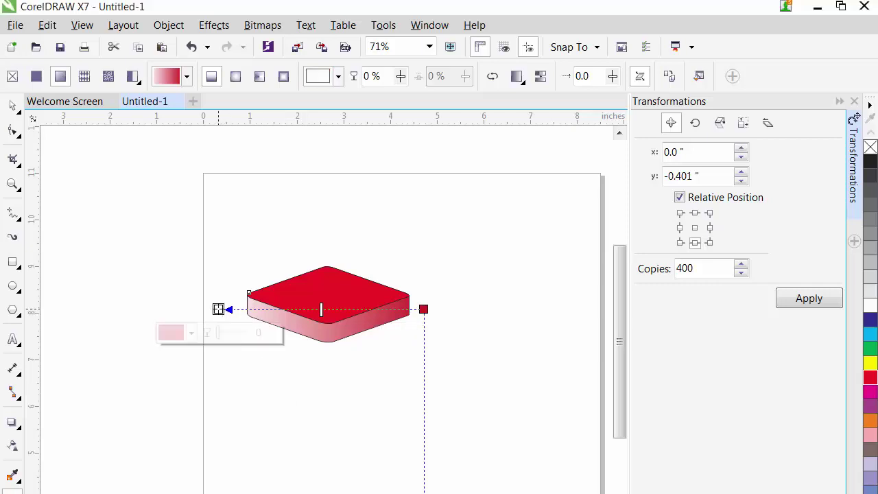
{"action": "left_click", "coordinate": [177, 335]}
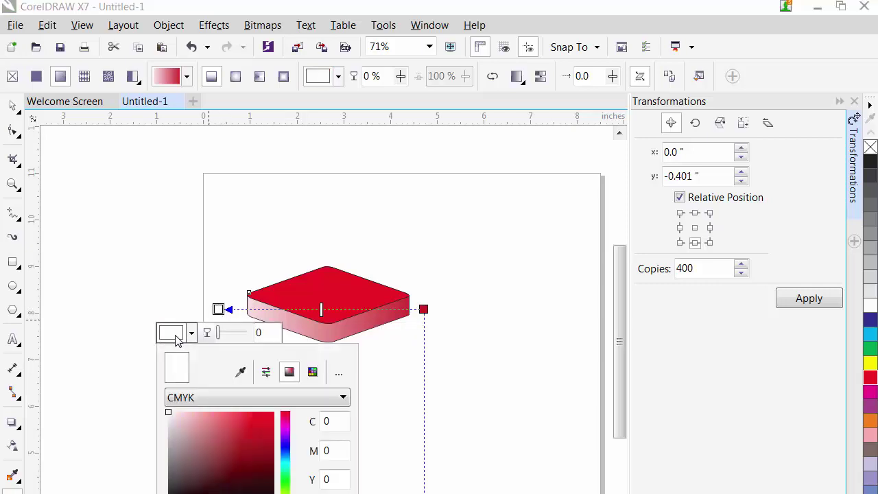
{"action": "left_click", "coordinate": [243, 434]}
{"action": "mouse_move", "coordinate": [244, 433]}
{"action": "left_mouse_down"}
{"action": "mouse_move", "coordinate": [220, 433]}
{"action": "mouse_move", "coordinate": [231, 432]}
{"action": "mouse_move", "coordinate": [216, 455]}
{"action": "left_mouse_up"}
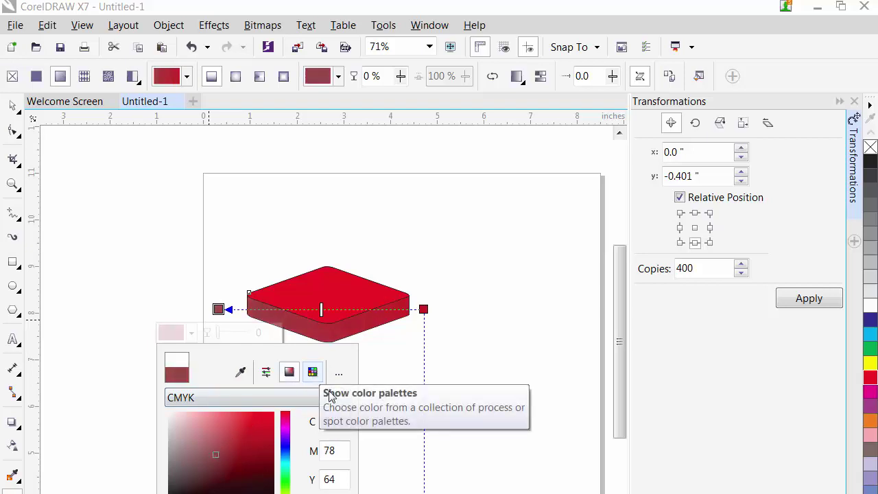
{"action": "left_click", "coordinate": [215, 449]}
{"action": "left_click_drag", "start_coordinate": [216, 450], "coordinate": [201, 427]}
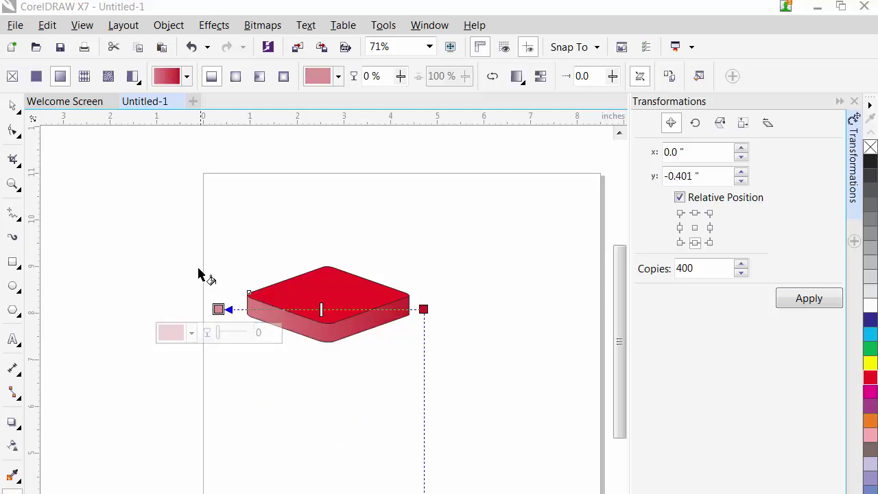
- Remove the outline from the block's top face and side body
{"action": "left_click", "coordinate": [11, 105]}
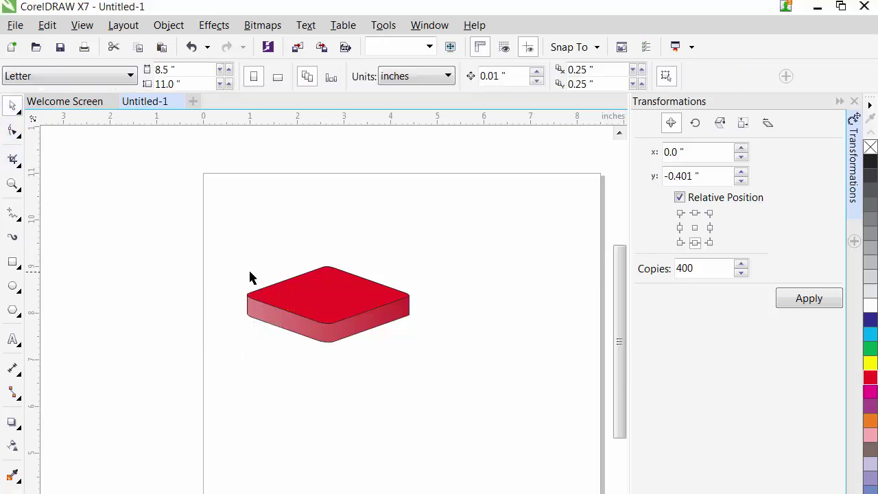
{"action": "left_click_drag", "start_coordinate": [202, 234], "coordinate": [429, 423]}
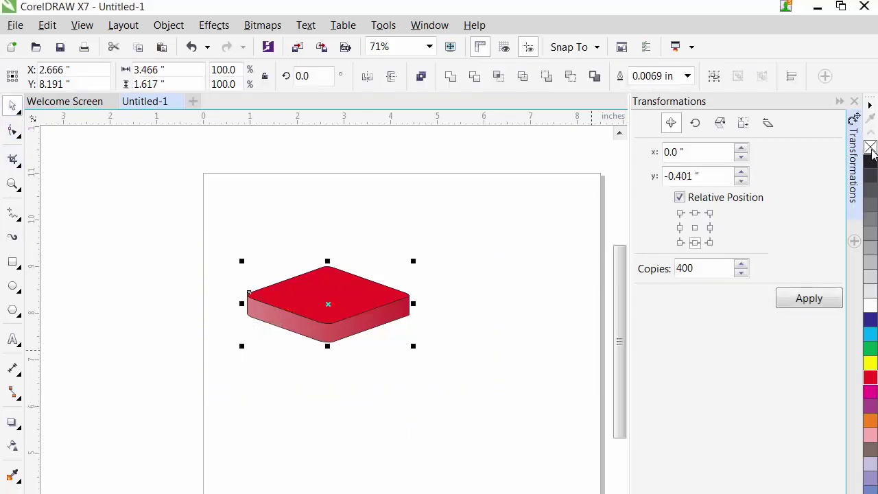
{"action": "key", "text": "Escape"}
{"action": "left_click_drag", "start_coordinate": [478, 221], "coordinate": [196, 368]}
{"action": "key", "text": "shift+F2"}
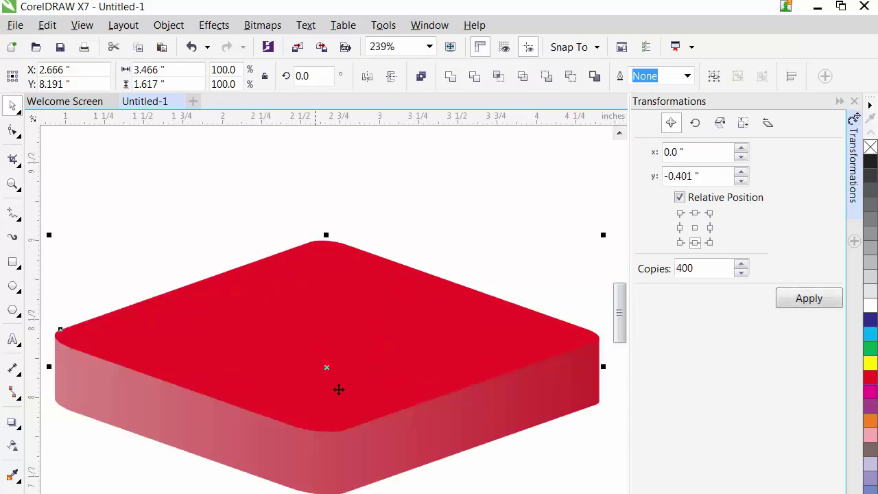
{"action": "scroll", "coordinate": [490, 190], "scroll_direction": "down", "scroll_amount": 2}
{"action": "left_click", "coordinate": [68, 225]}
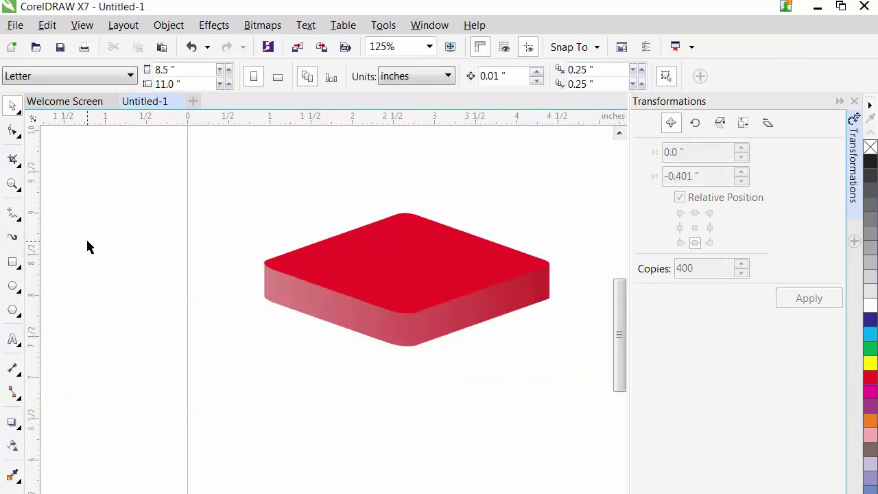
- Add the letter S as artistic text in the empty area below and to the left of the block
{"action": "left_click", "coordinate": [12, 338]}
{"action": "left_click", "coordinate": [181, 386]}
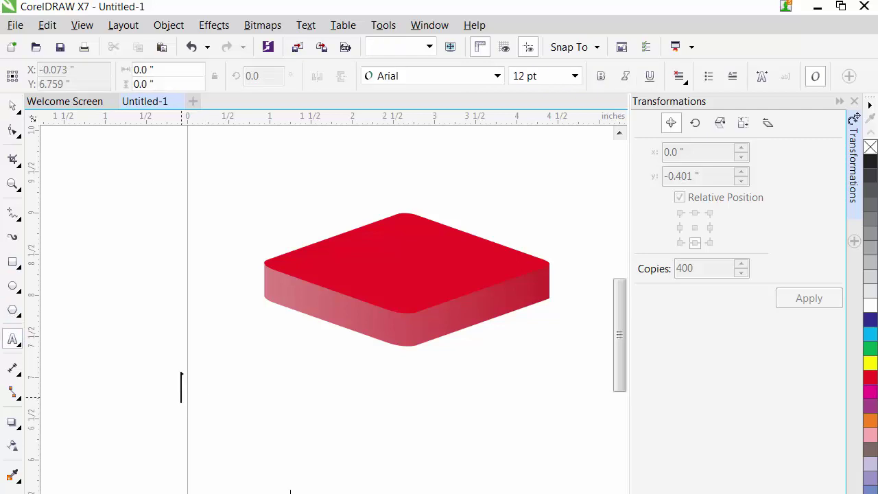
{"action": "type", "text": "S"}
{"action": "key", "text": "Escape"}
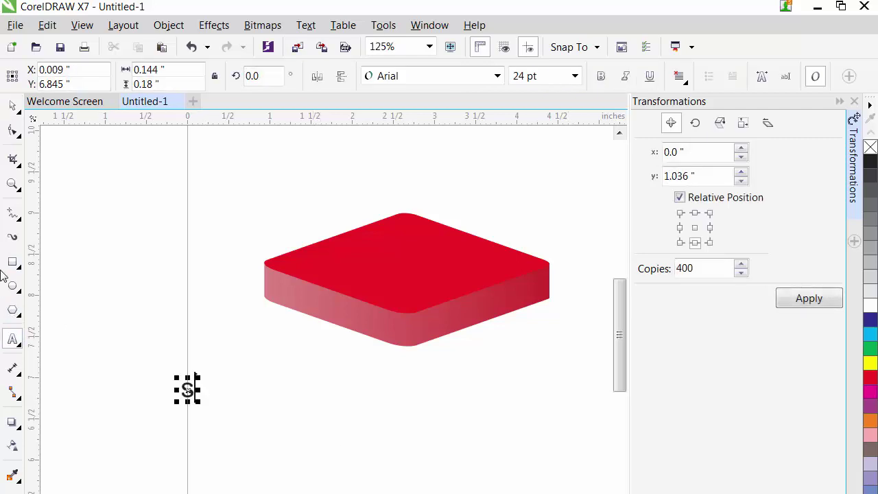
{"action": "key", "text": "Delete"}
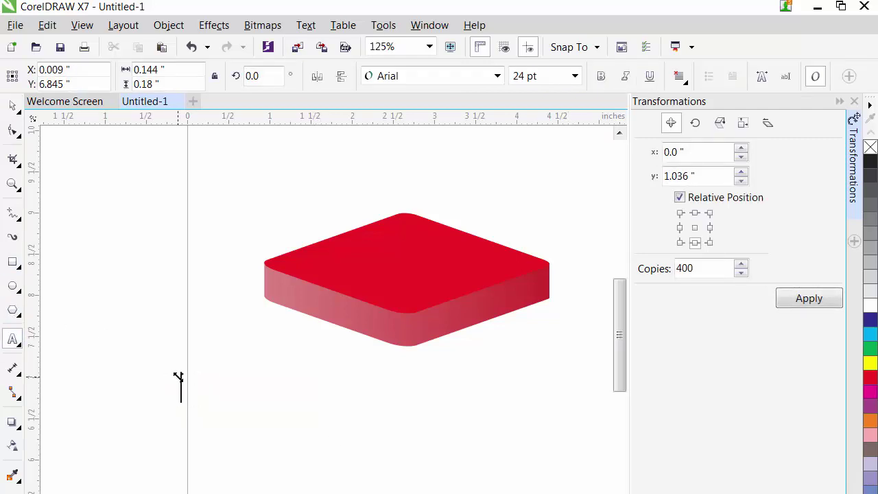
{"action": "type", "text": "Smar"}
{"action": "key", "text": "BackSpace"}
{"action": "key", "text": "BackSpace"}
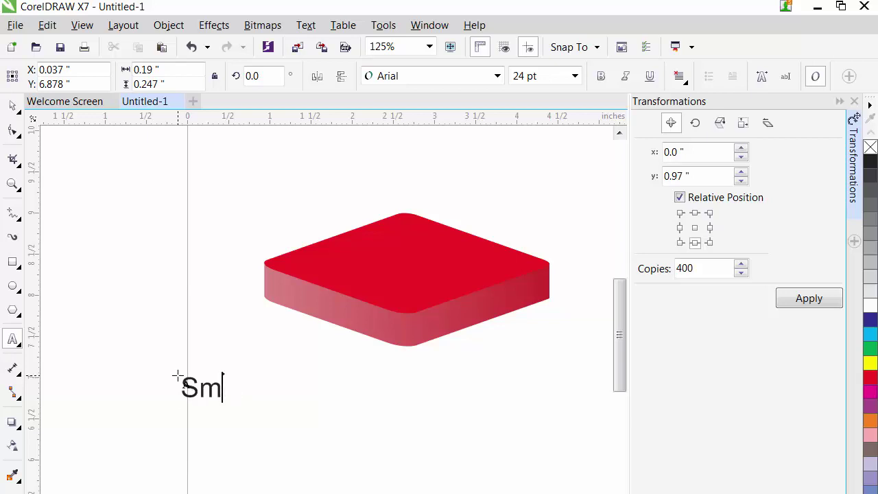
{"action": "key", "text": "BackSpace"}
{"action": "key", "text": "BackSpace"}
{"action": "type", "text": "S"}
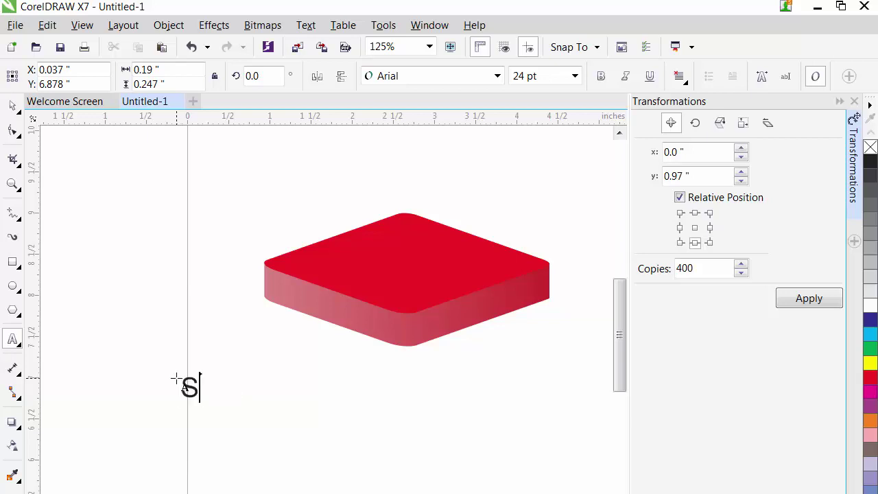
{"action": "left_click", "coordinate": [11, 106]}
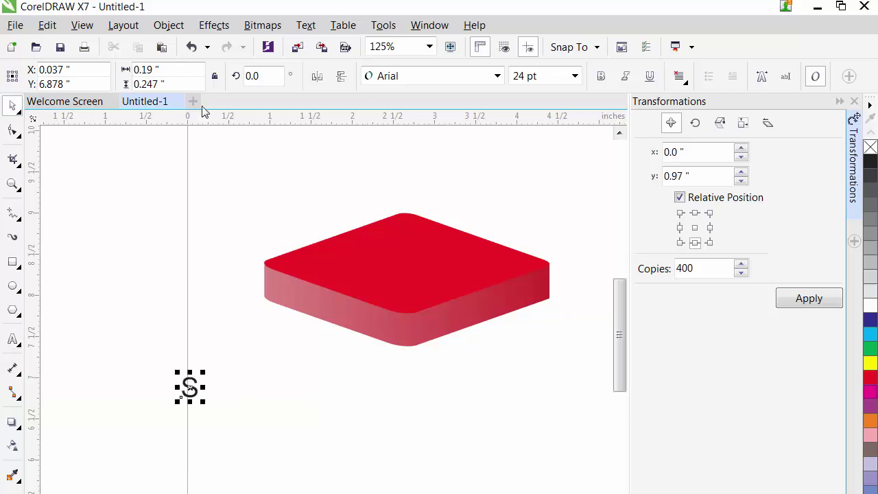
- Set the letter S in the Brush Script font
{"action": "left_click", "coordinate": [401, 74]}
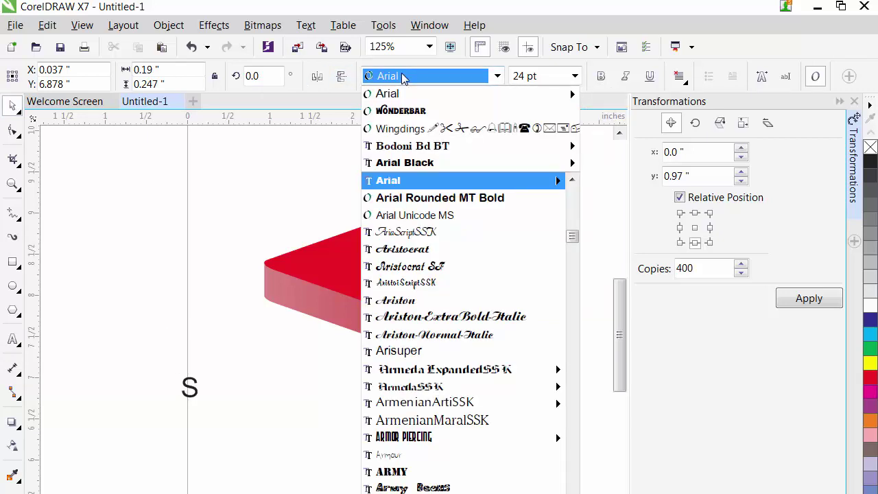
{"action": "type", "text": "Bur"}
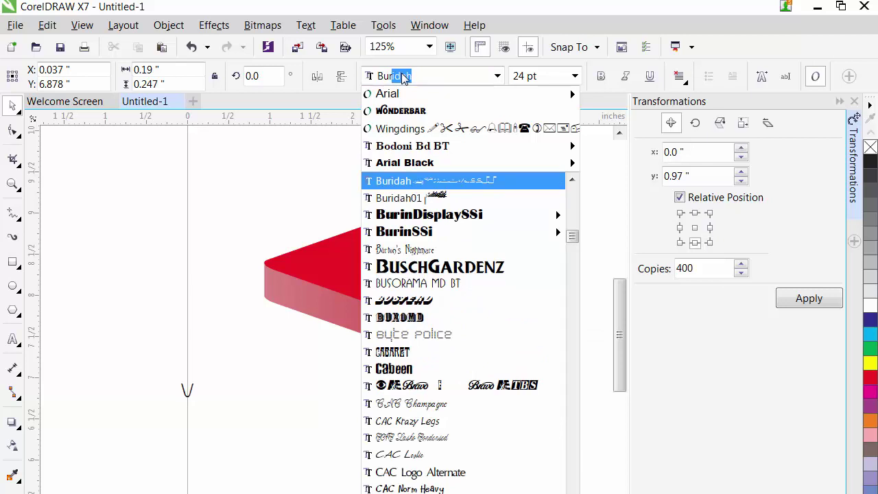
{"action": "key", "text": "BackSpace"}
{"action": "key", "text": "BackSpace"}
{"action": "key", "text": "BackSpace"}
{"action": "key", "text": "BackSpace"}
{"action": "type", "text": "Brus"}
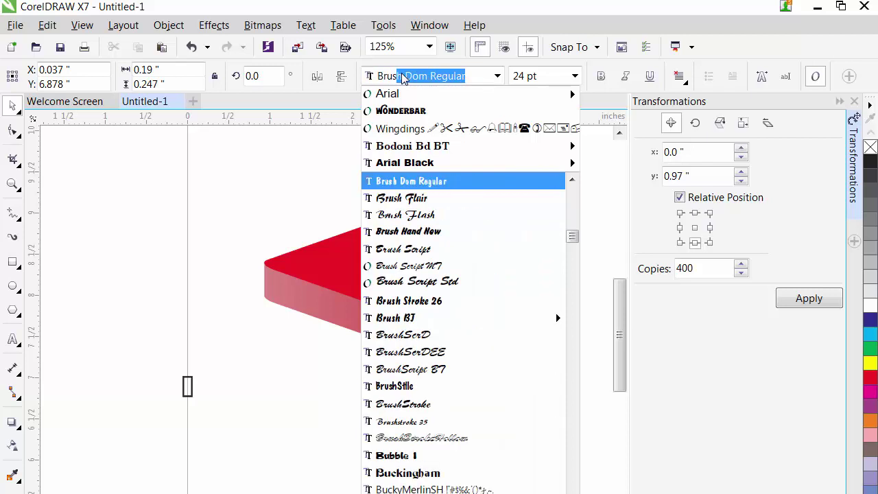
{"action": "type", "text": "h"}
{"action": "key", "text": "Down"}
{"action": "key", "text": "Down"}
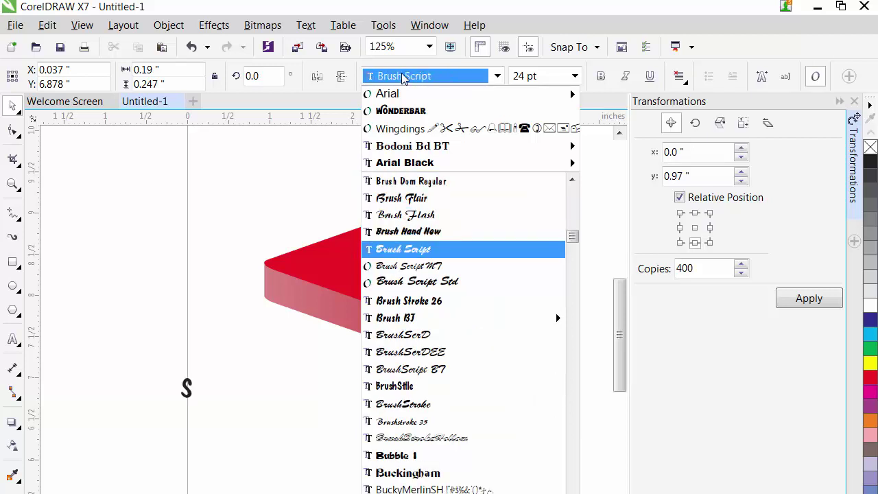
{"action": "key", "text": "Return"}
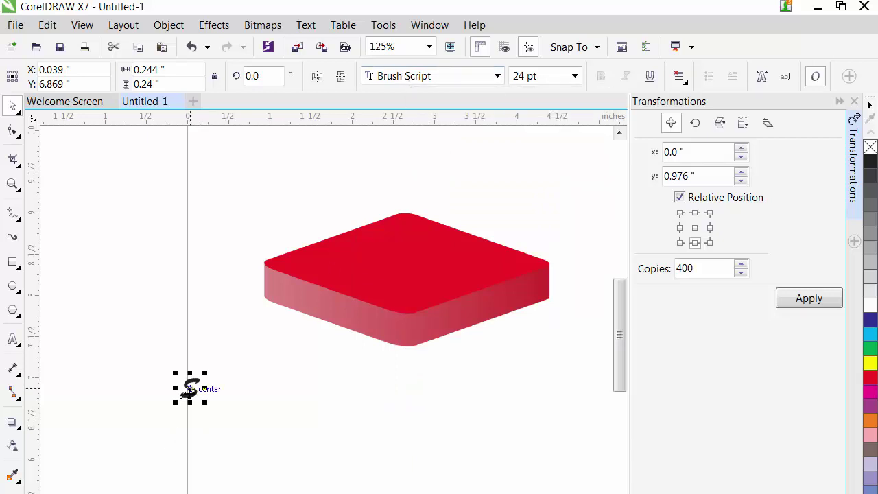
- Move the S onto the block's top face and enlarge it to about 0.68 in wide and 0.67 in high
{"action": "mouse_move", "coordinate": [197, 386]}
{"action": "left_mouse_down"}
{"action": "mouse_move", "coordinate": [413, 262]}
{"action": "mouse_move", "coordinate": [414, 248]}
{"action": "mouse_move", "coordinate": [446, 286]}
{"action": "left_mouse_up"}
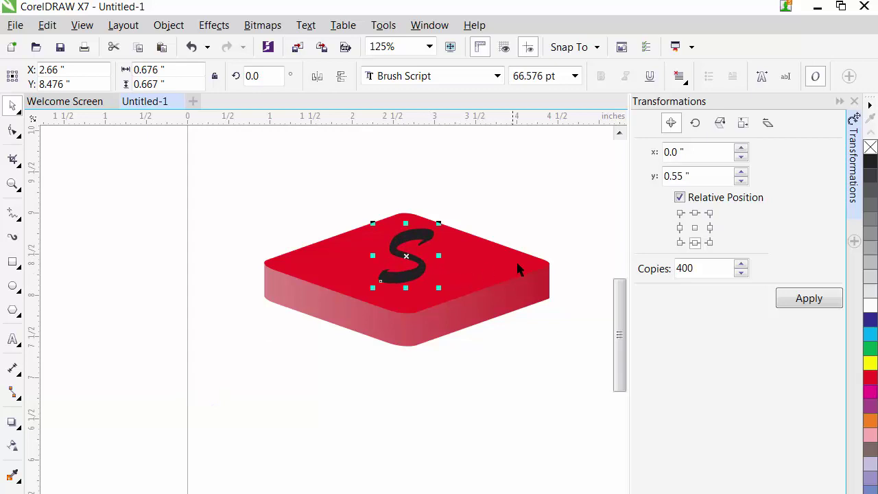
{"action": "left_click", "coordinate": [539, 233]}
{"action": "left_click", "coordinate": [412, 294]}
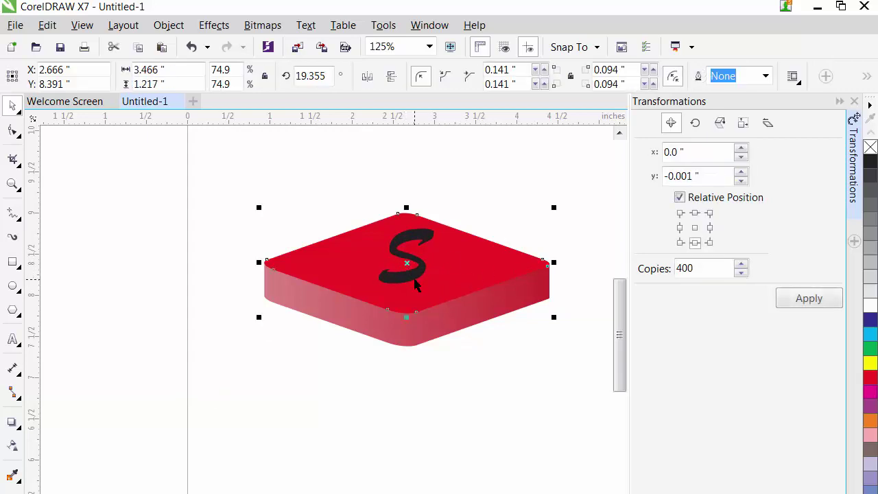
{"action": "left_click", "coordinate": [415, 282]}
{"action": "mouse_move", "coordinate": [406, 256]}
{"action": "left_mouse_down"}
{"action": "mouse_move", "coordinate": [406, 264]}
{"action": "mouse_move", "coordinate": [405, 255]}
{"action": "left_mouse_up"}
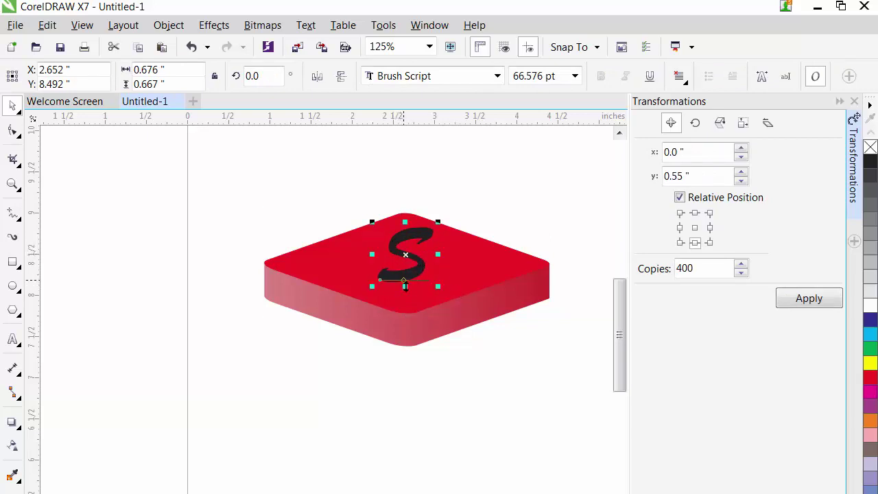
- Flatten the S vertically to match the isometric face, and scale it to about 1.56 in wide and 0.40 in high
{"action": "left_click_drag", "start_coordinate": [405, 286], "coordinate": [394, 245]}
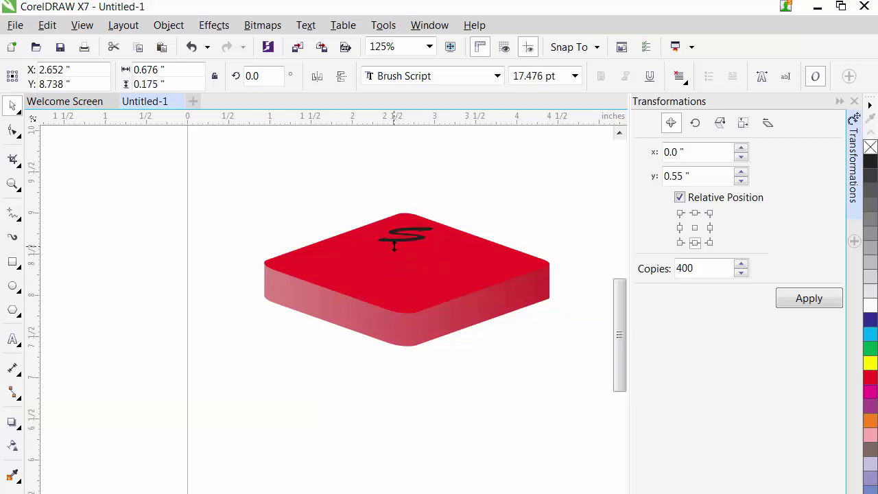
{"action": "key", "text": "Escape"}
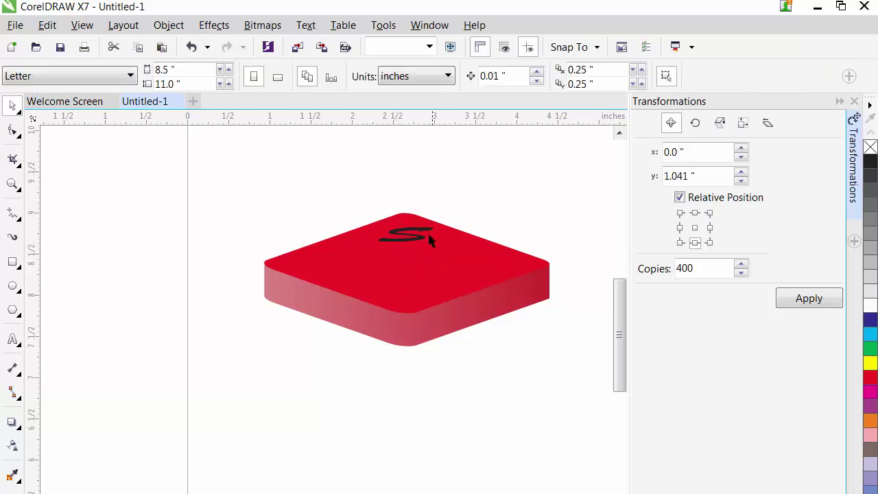
{"action": "left_click", "coordinate": [428, 231]}
{"action": "left_click", "coordinate": [420, 240]}
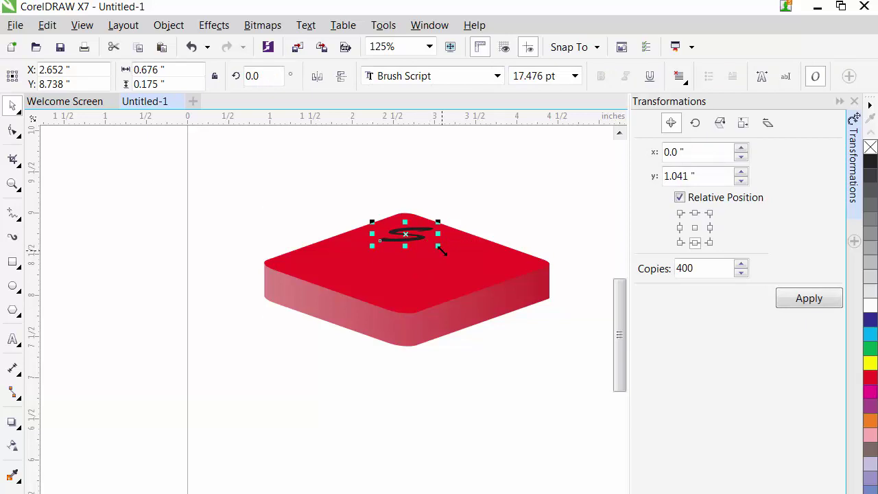
{"action": "left_click_drag", "start_coordinate": [437, 244], "coordinate": [520, 307]}
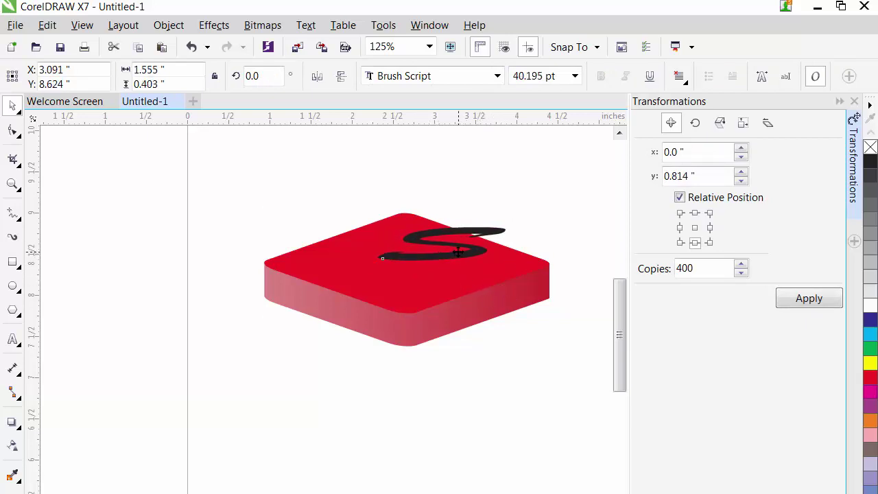
- Place the flattened S at the centre of the block's top face and fill it with light grey
{"action": "left_click_drag", "start_coordinate": [456, 255], "coordinate": [268, 261]}
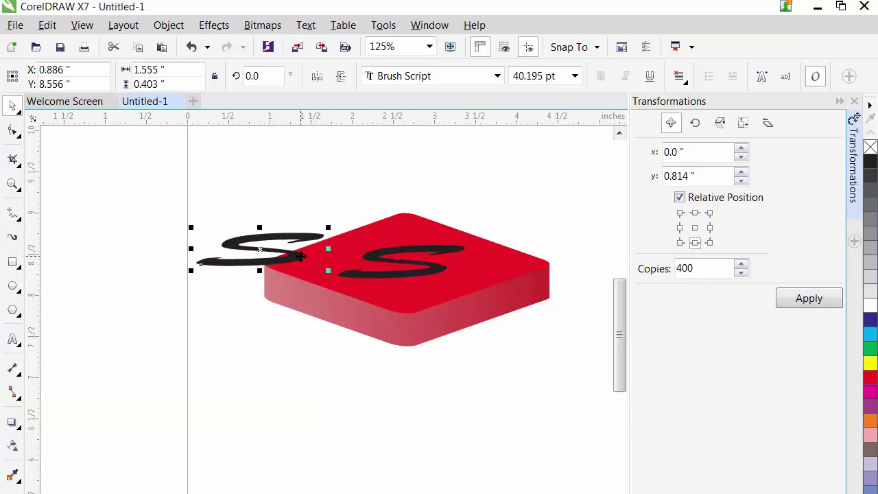
{"action": "key", "text": "ctrl+z"}
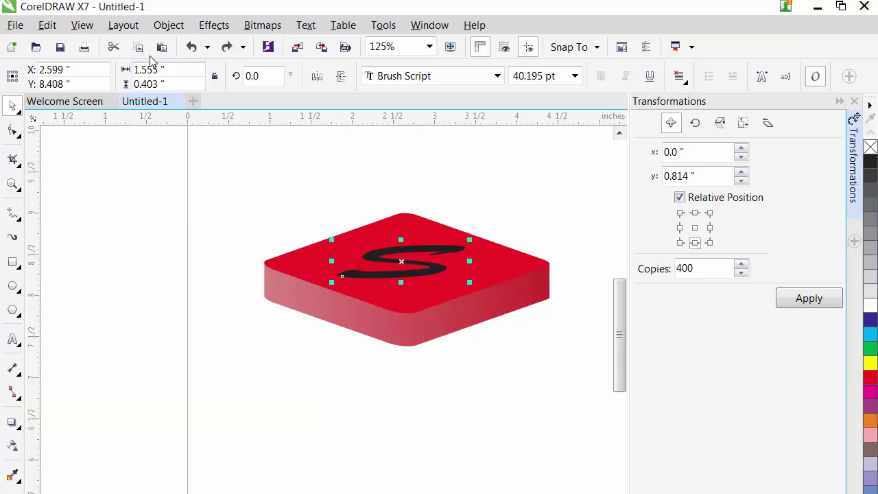
{"action": "left_click", "coordinate": [870, 292]}
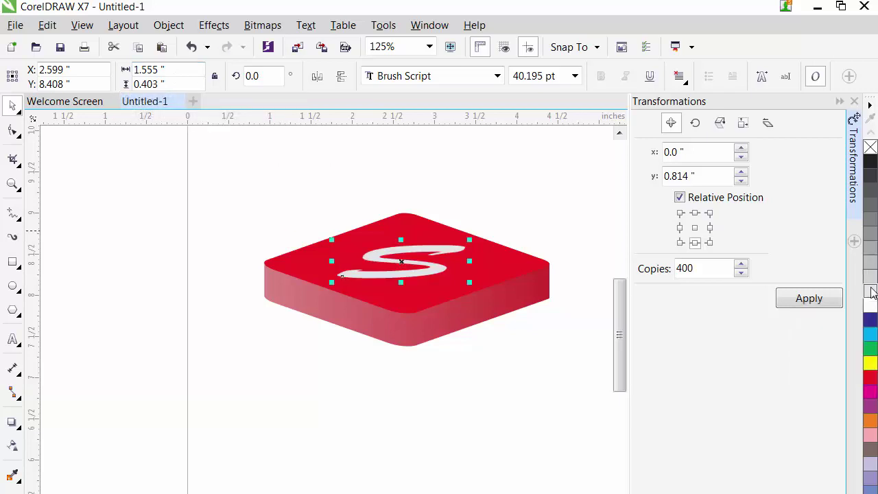
{"action": "left_click", "coordinate": [872, 278]}
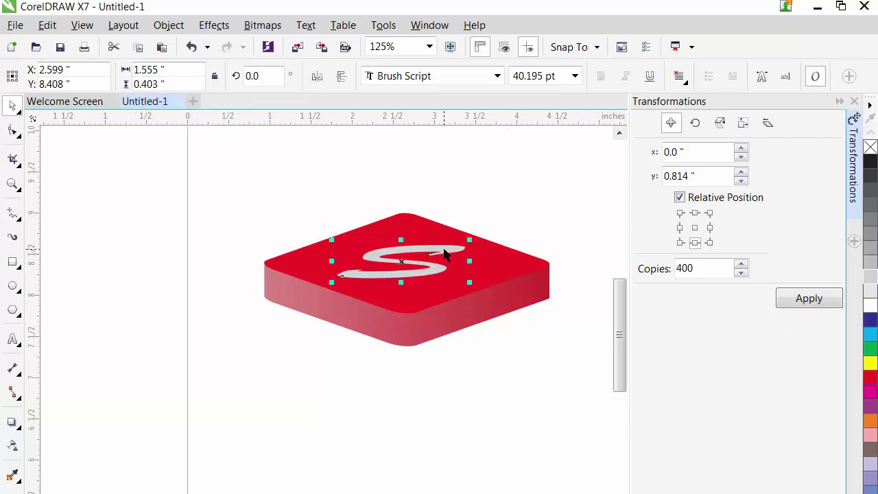
{"action": "left_click", "coordinate": [167, 27]}
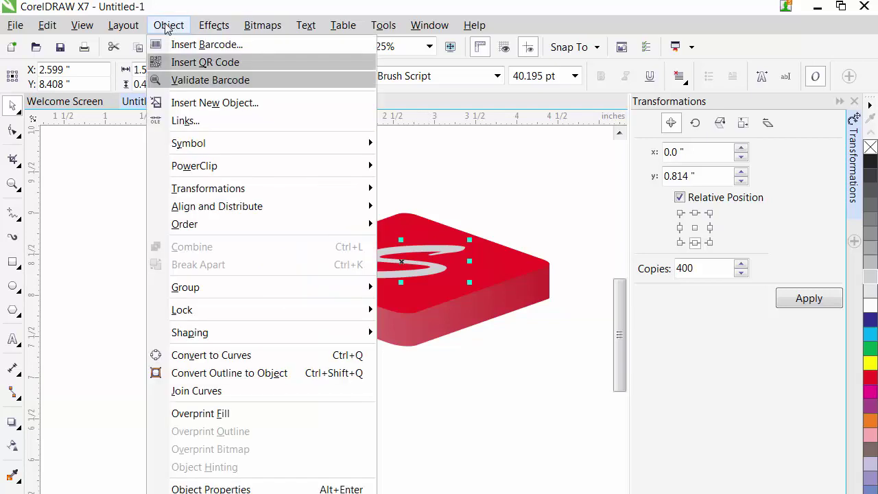
{"action": "mouse_move", "coordinate": [231, 197]}
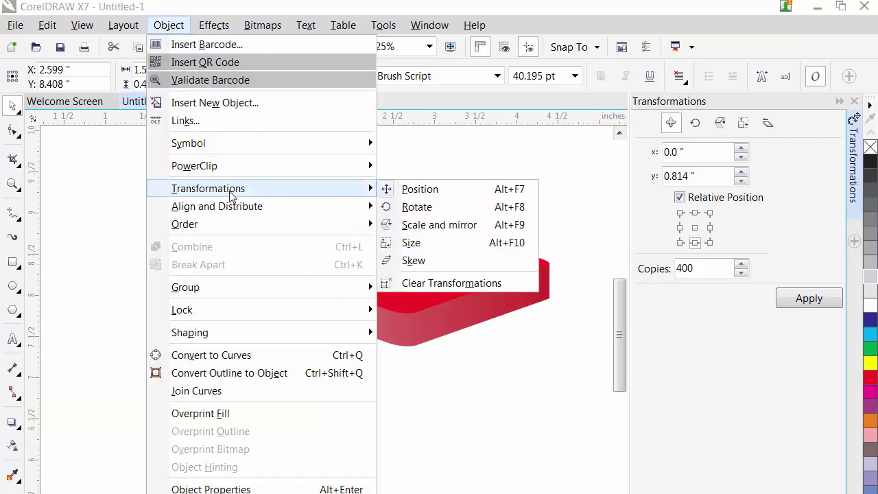
{"action": "left_click", "coordinate": [437, 194]}
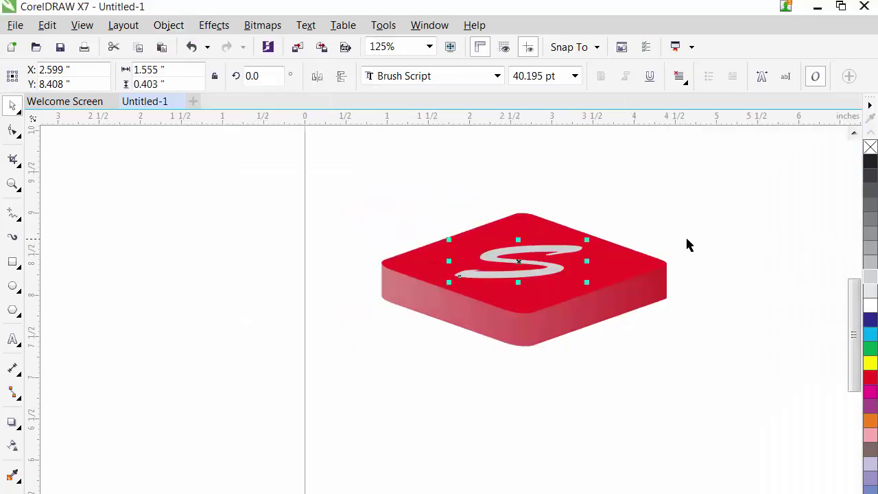
{"action": "left_click", "coordinate": [167, 24]}
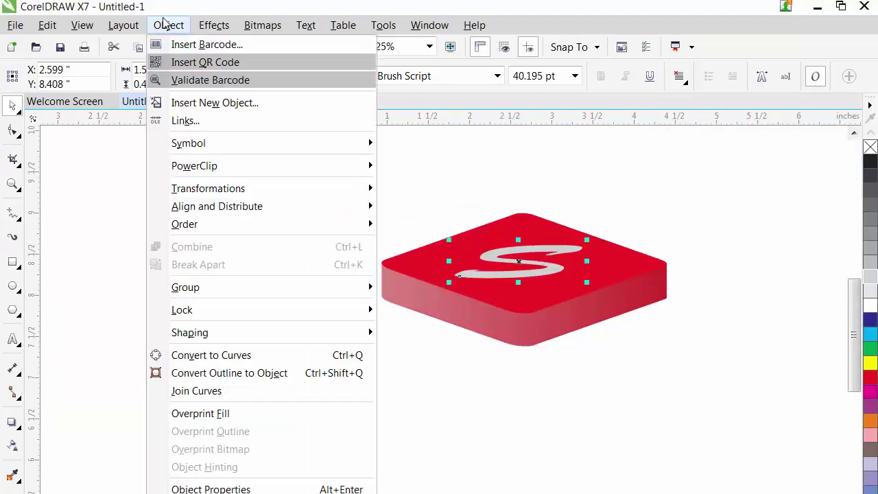
{"action": "mouse_move", "coordinate": [237, 188]}
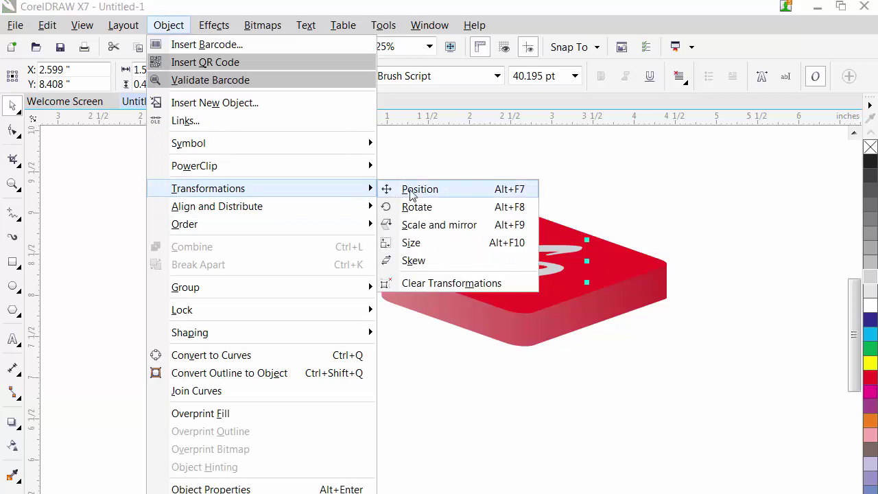
{"action": "left_click", "coordinate": [412, 196]}
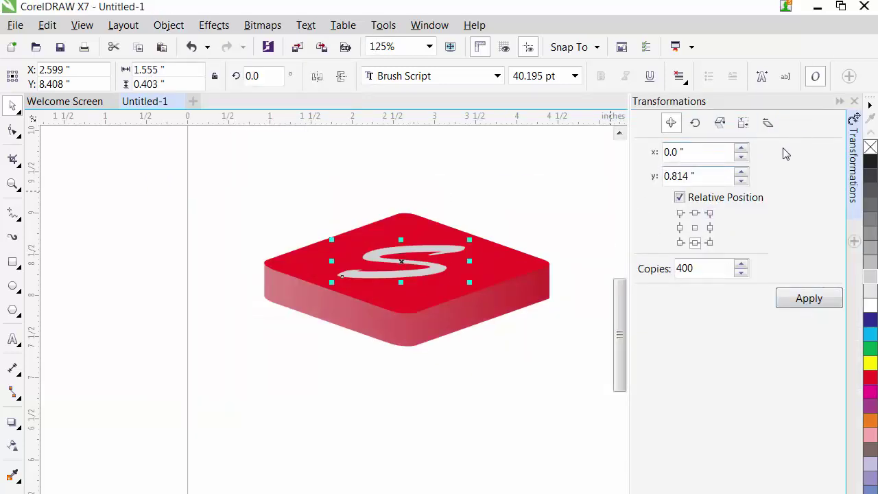
- Duplicate the letter S with 300 copies, each at a relative vertical offset of -0.001 in from its bottom-centre anchor
{"action": "left_click", "coordinate": [704, 175]}
{"action": "type", "text": "-0."}
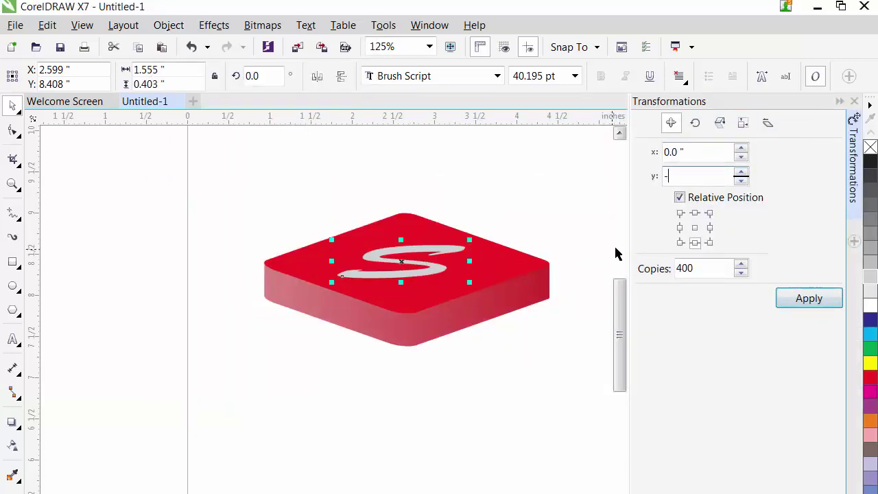
{"action": "type", "text": "001"}
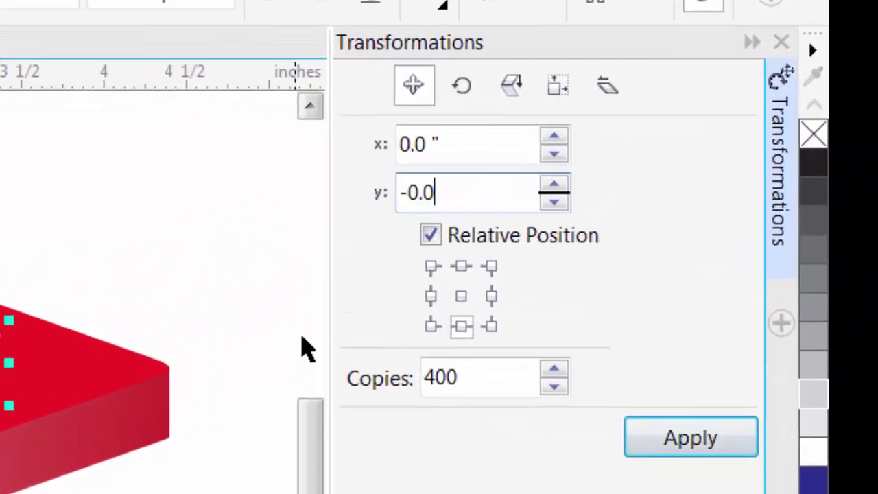
{"action": "left_click", "coordinate": [482, 382]}
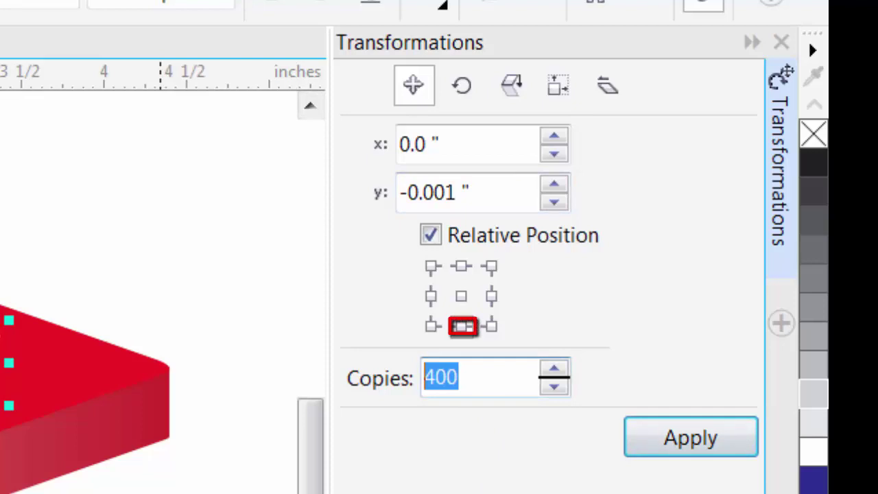
{"action": "type", "text": "300"}
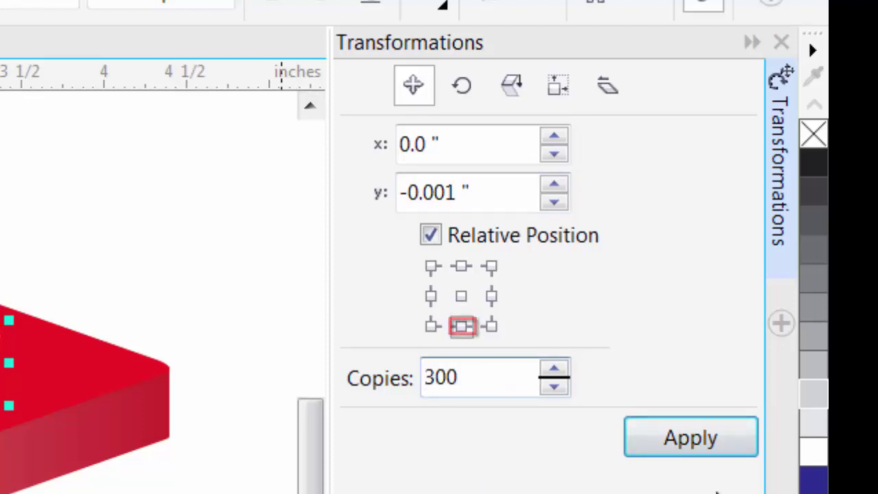
{"action": "left_click", "coordinate": [686, 437]}
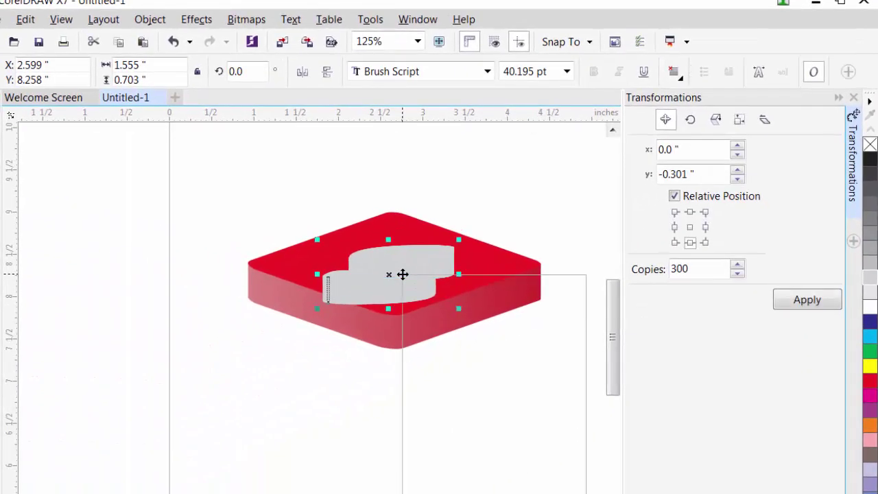
- Convert the stacked S copies to curves and fill the uppermost S with black
{"action": "right_click", "coordinate": [402, 273]}
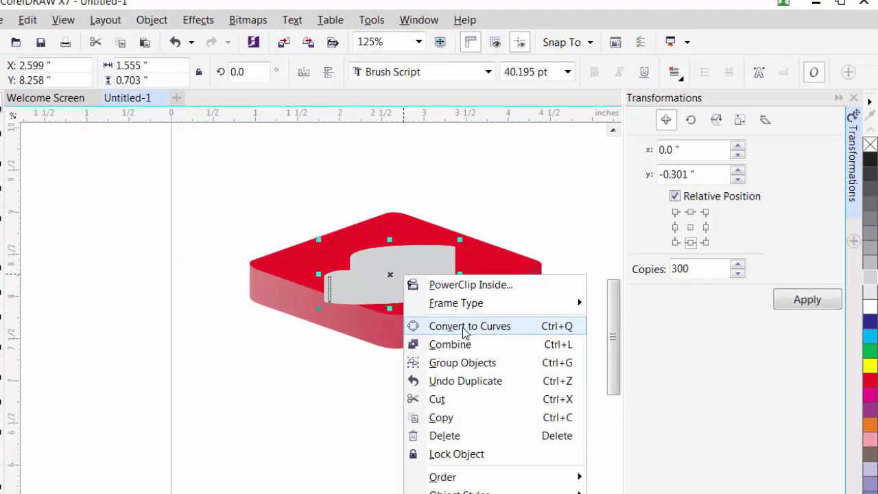
{"action": "left_click", "coordinate": [465, 328]}
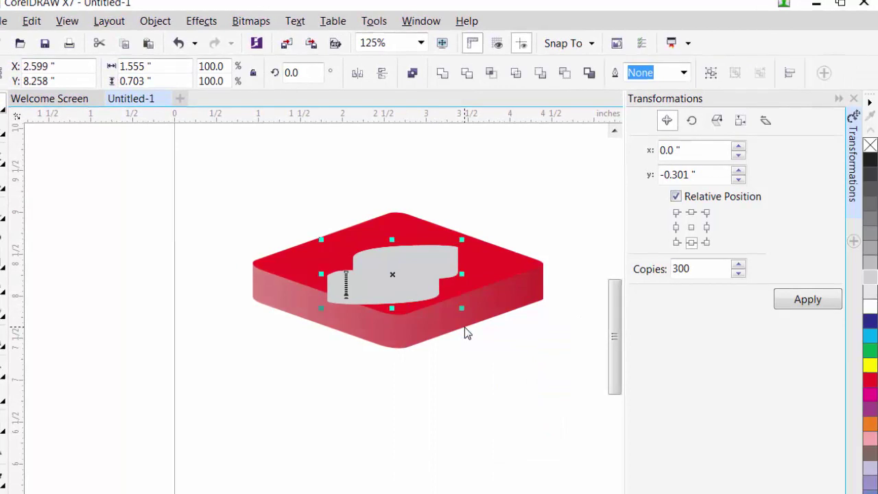
{"action": "key", "text": "ctrl+z"}
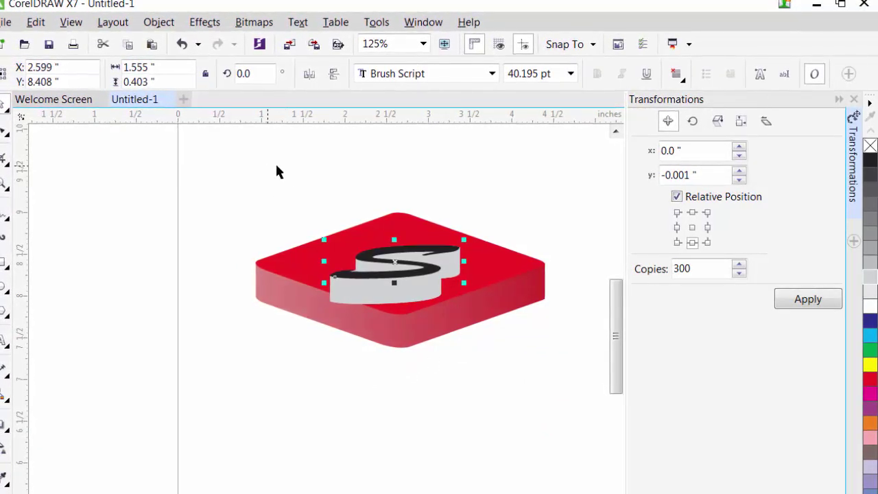
- Move the whole raised S up on the block's top face to about X 2.59 in, Y 8.42 in
{"action": "left_click_drag", "start_coordinate": [286, 169], "coordinate": [475, 328]}
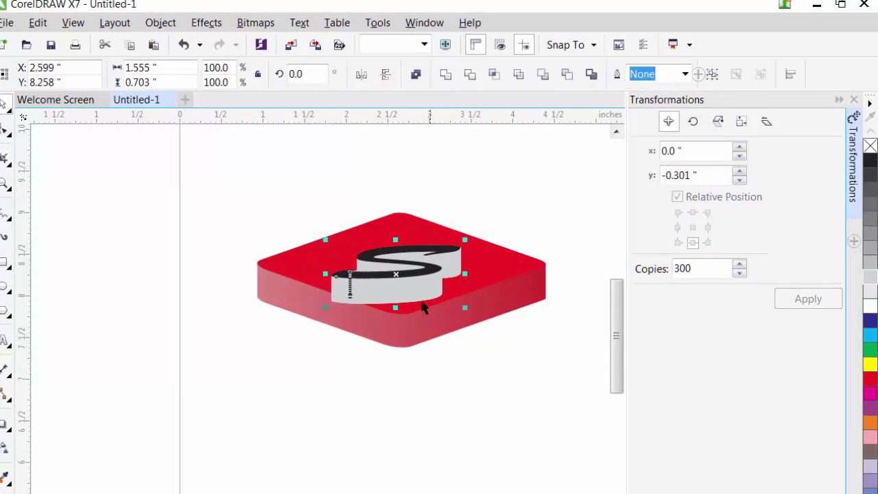
{"action": "mouse_move", "coordinate": [407, 290]}
{"action": "left_mouse_down"}
{"action": "mouse_move", "coordinate": [408, 276]}
{"action": "mouse_move", "coordinate": [418, 287]}
{"action": "mouse_move", "coordinate": [412, 277]}
{"action": "left_mouse_up"}
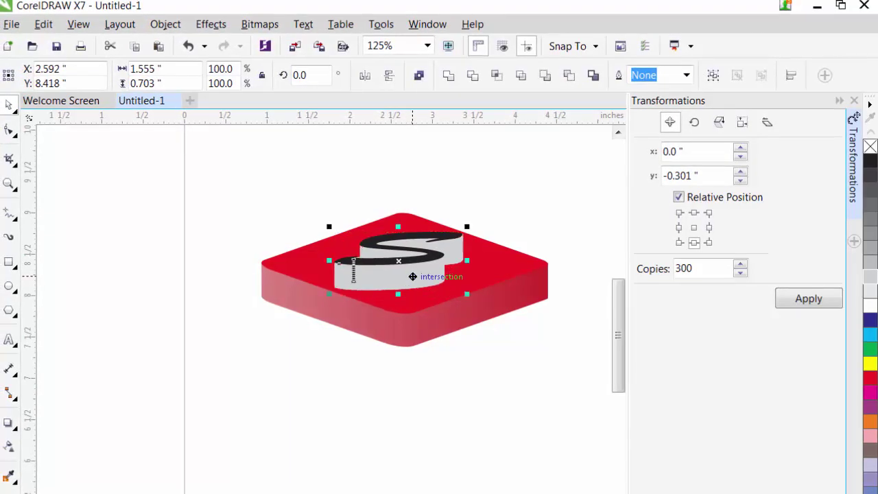
{"action": "left_click", "coordinate": [468, 183]}
- Recolour the top face of the raised S, trying lighter greys before filling it with a darker grey
{"action": "left_click", "coordinate": [415, 266]}
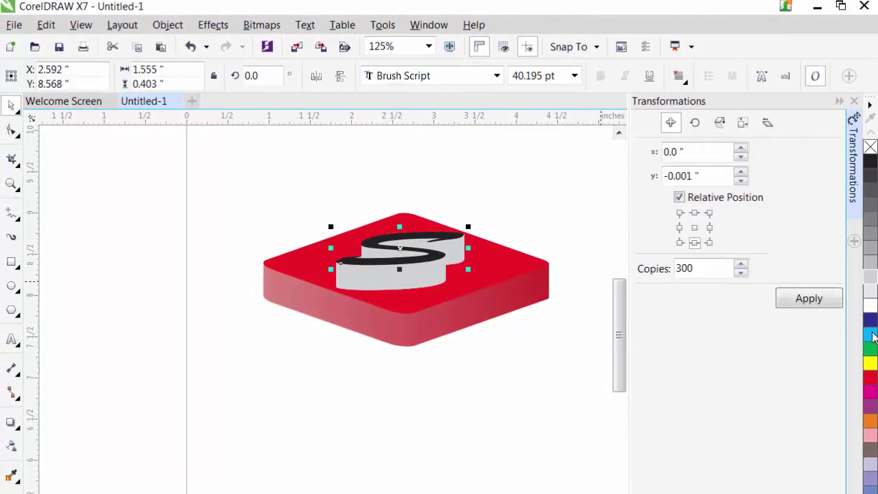
{"action": "left_click", "coordinate": [870, 296]}
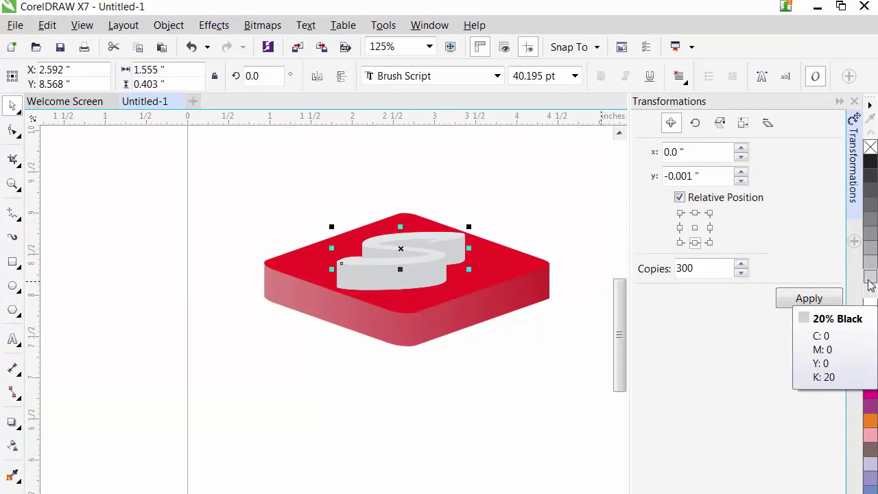
{"action": "left_click", "coordinate": [870, 282]}
{"action": "left_click", "coordinate": [870, 266]}
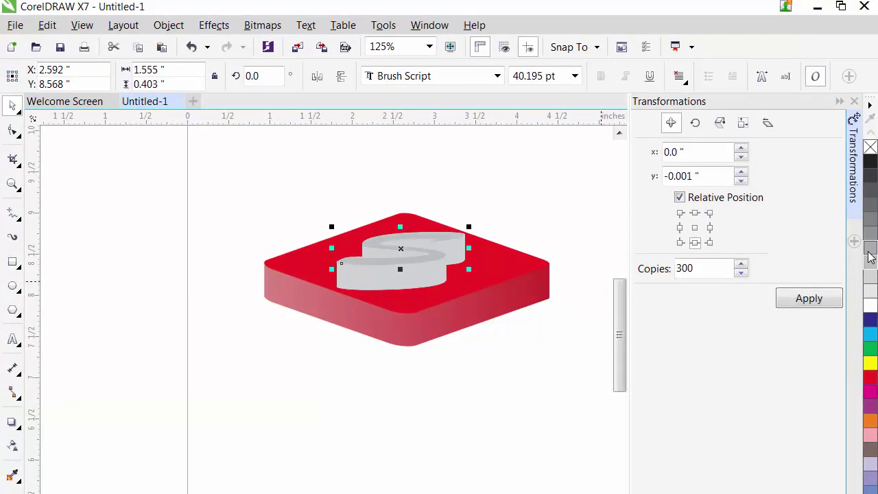
{"action": "left_click", "coordinate": [870, 254]}
{"action": "key", "text": "Escape"}
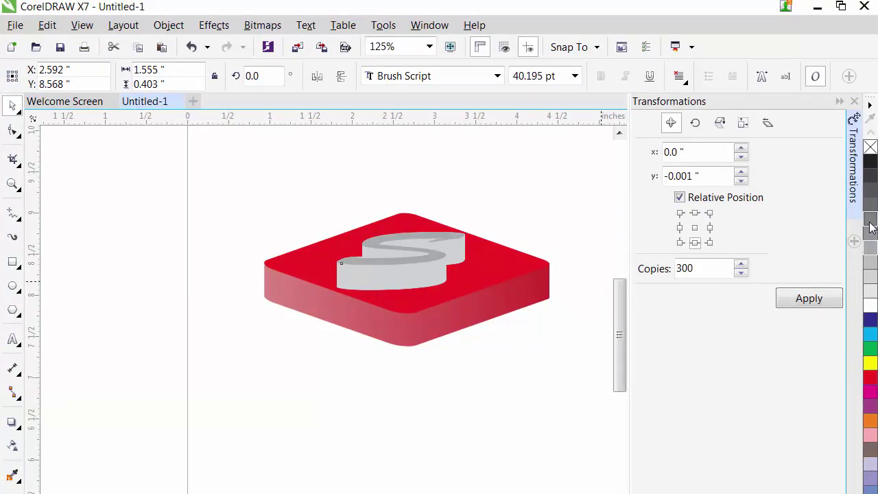
{"action": "left_click", "coordinate": [870, 229]}
{"action": "left_click", "coordinate": [408, 425]}
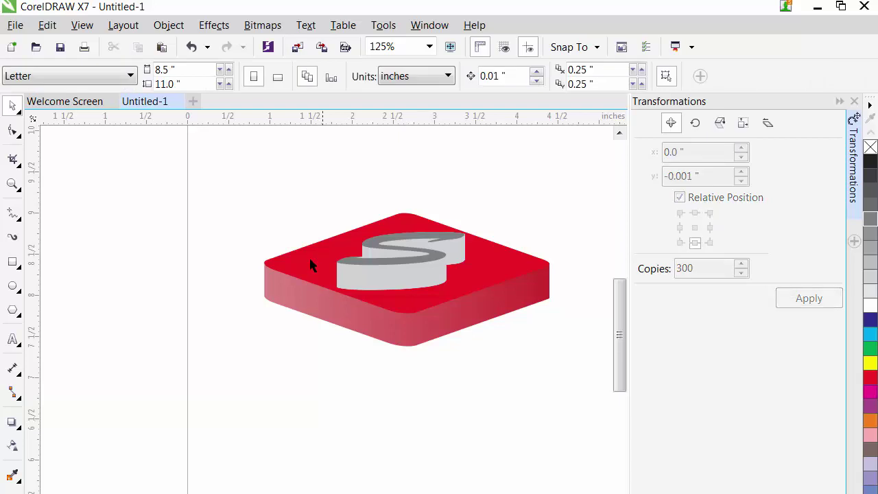
- Group the block with the raised S, and move the group towards the horizontal middle of the page
{"action": "left_click_drag", "start_coordinate": [596, 379], "coordinate": [529, 381]}
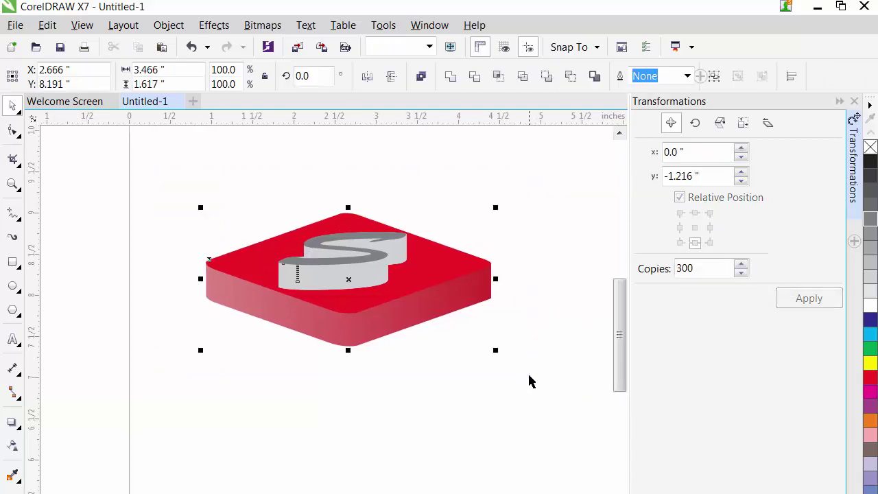
{"action": "key", "text": "ctrl+g"}
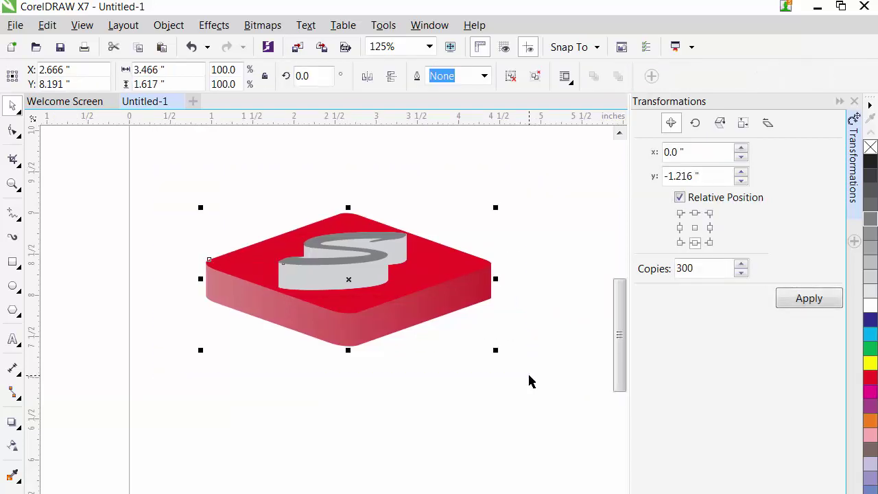
{"action": "scroll", "coordinate": [472, 284], "scroll_direction": "down", "scroll_amount": 2}
{"action": "left_click", "coordinate": [460, 382]}
{"action": "left_click", "coordinate": [359, 266]}
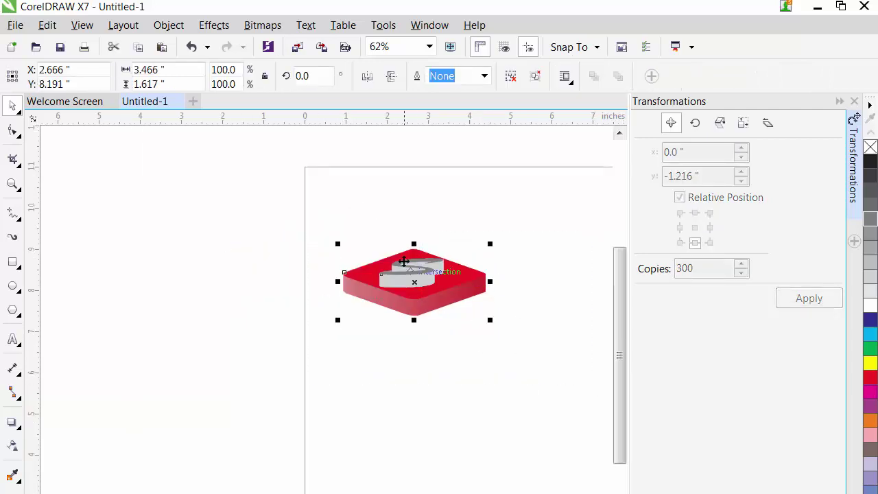
{"action": "left_click_drag", "start_coordinate": [424, 282], "coordinate": [476, 269]}
{"action": "left_click", "coordinate": [461, 375]}
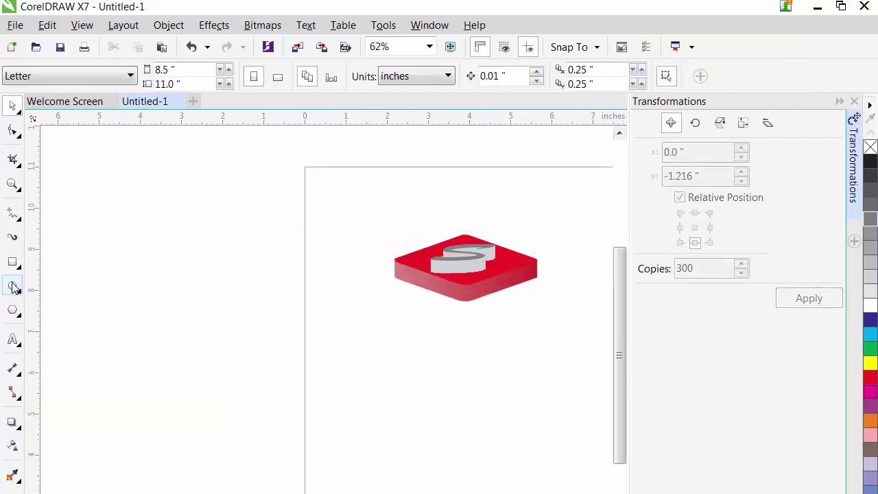
- Draw a background rectangle about 6.1 in wide and 3.23 in high, filled with 20% Black and placed behind the logo
{"action": "left_click", "coordinate": [13, 261]}
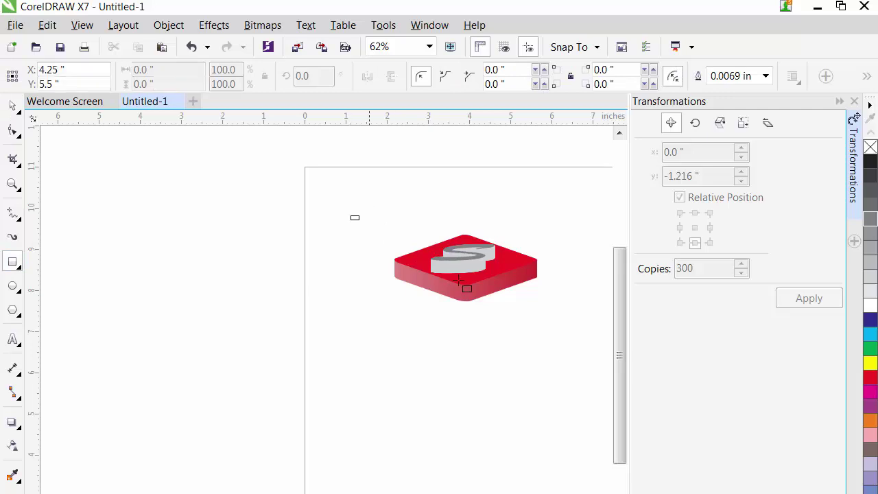
{"action": "mouse_move", "coordinate": [351, 215]}
{"action": "left_mouse_down"}
{"action": "mouse_move", "coordinate": [605, 343]}
{"action": "mouse_move", "coordinate": [566, 359]}
{"action": "mouse_move", "coordinate": [557, 350]}
{"action": "left_mouse_up"}
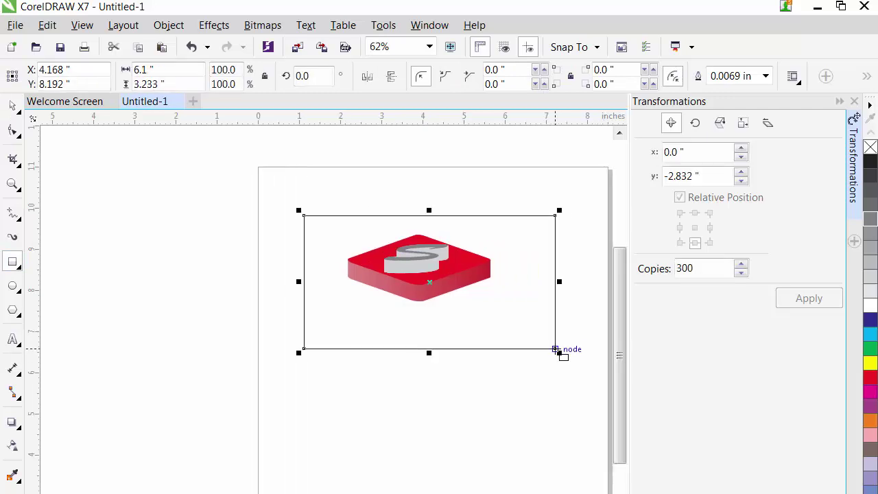
{"action": "left_click", "coordinate": [871, 277]}
{"action": "key", "text": "shift+Page_Down"}
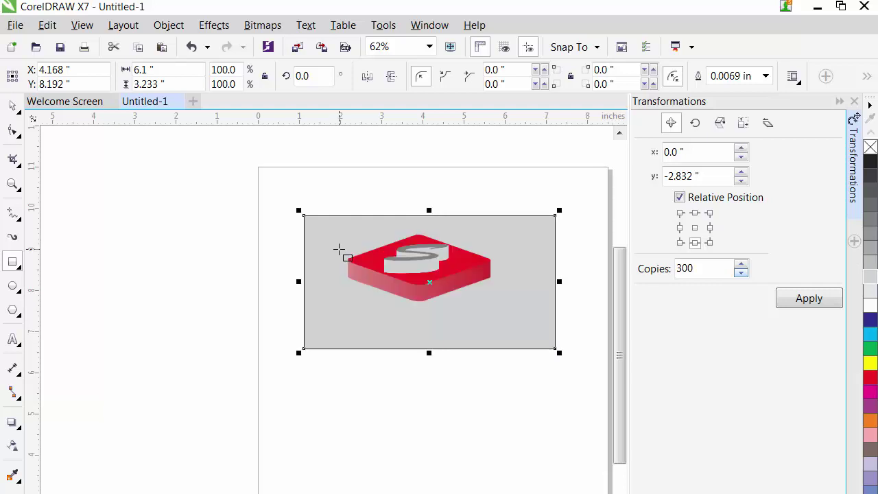
{"action": "left_click", "coordinate": [12, 106]}
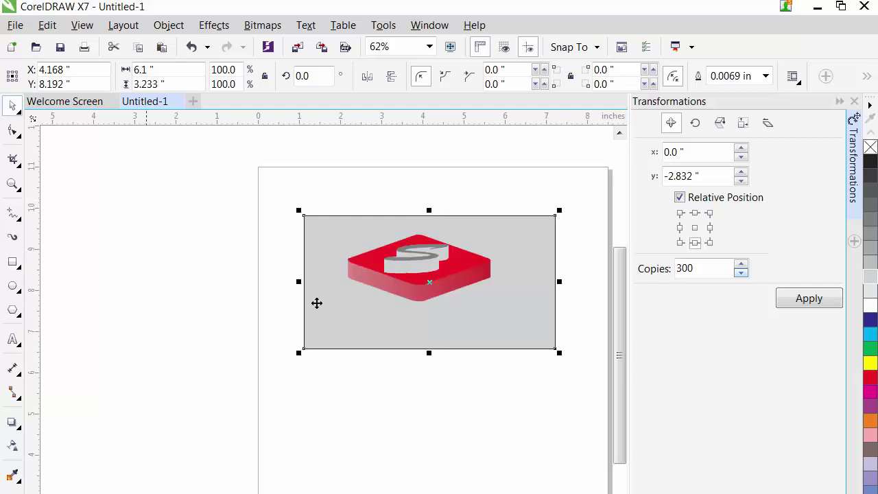
{"action": "left_click", "coordinate": [355, 180]}
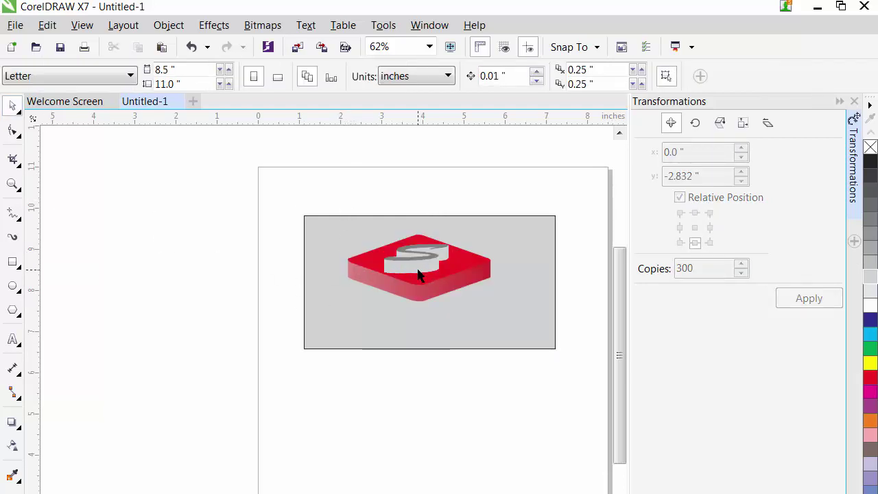
- Centre the logo group horizontally on the grey background rectangle
{"action": "left_click", "coordinate": [464, 309]}
{"action": "left_click", "coordinate": [462, 303], "text": "shift"}
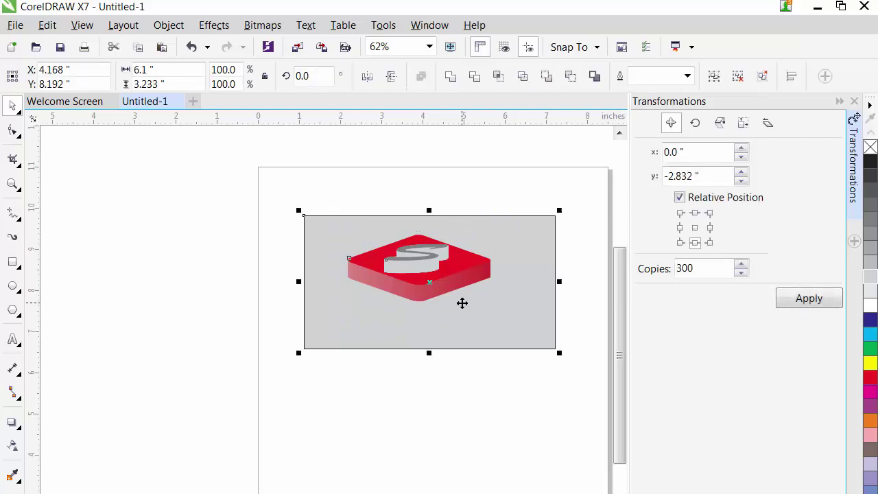
{"action": "key", "text": "e"}
{"action": "key", "text": "c"}
{"action": "left_click", "coordinate": [286, 216]}
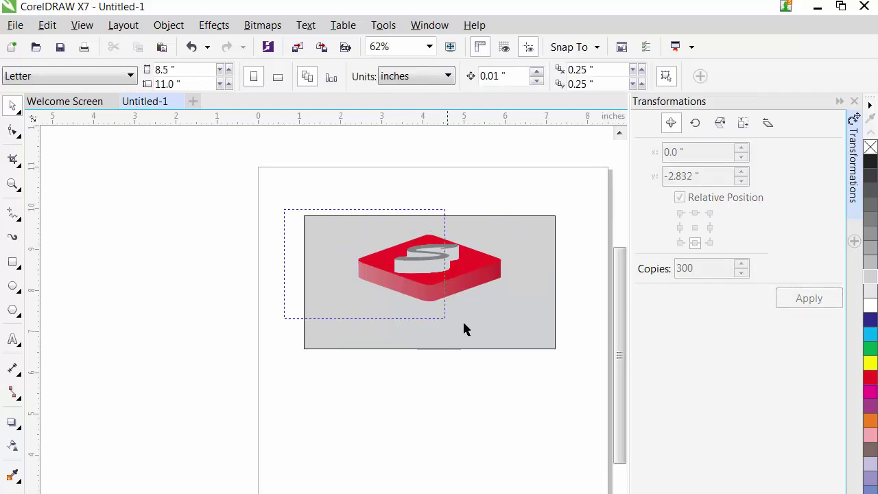
{"action": "left_click_drag", "start_coordinate": [464, 330], "coordinate": [579, 370]}
{"action": "left_click", "coordinate": [523, 390]}
- Draw an ellipse about 2.02 in wide and 0.18 in high below the block, centred horizontally on the logo group
{"action": "left_click", "coordinate": [13, 287]}
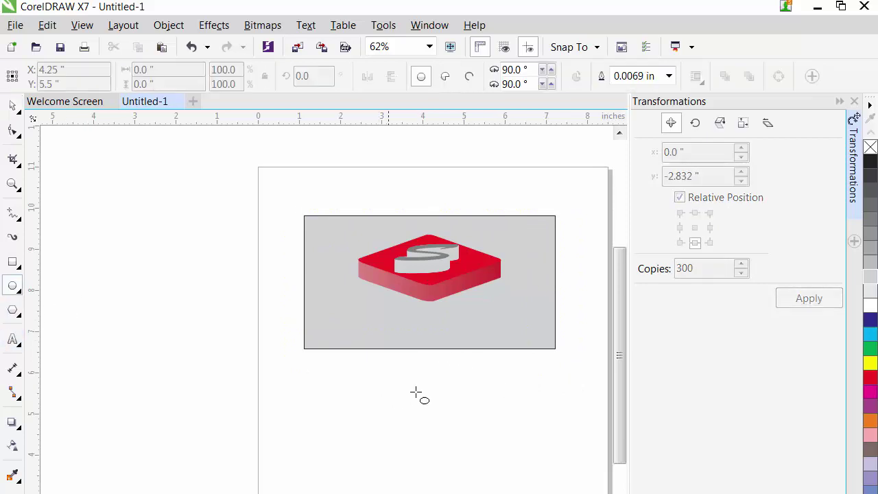
{"action": "left_click_drag", "start_coordinate": [396, 314], "coordinate": [479, 322]}
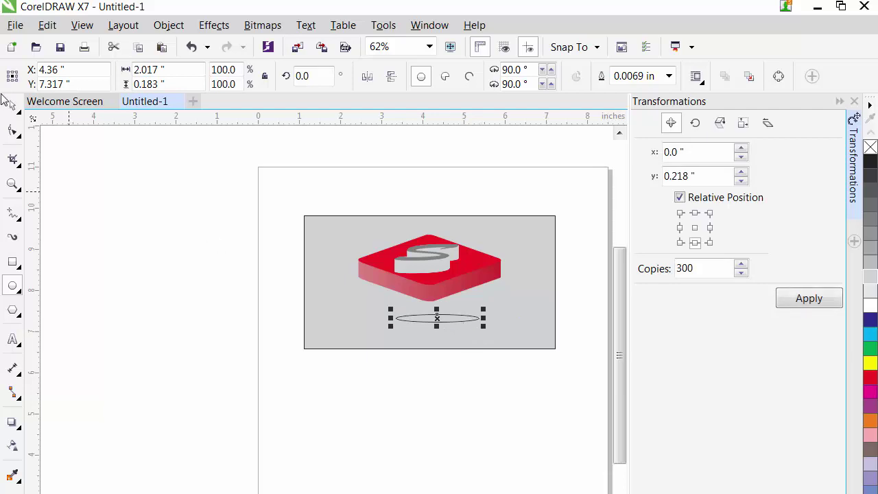
{"action": "left_click", "coordinate": [9, 103]}
{"action": "left_click", "coordinate": [447, 294], "text": "shift"}
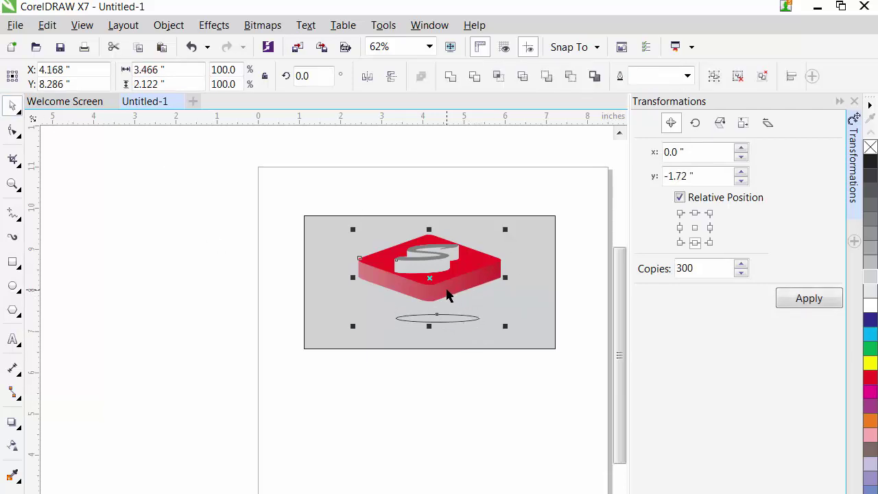
{"action": "key", "text": "c"}
{"action": "left_click", "coordinate": [453, 414]}
- Give the ellipse an elliptical fountain fill, with its gradient running horizontally outward from the centre
{"action": "left_click", "coordinate": [431, 321]}
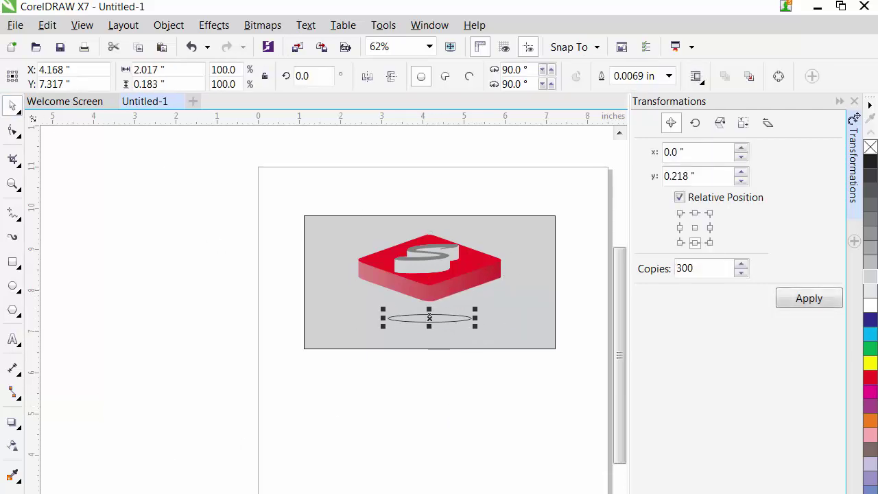
{"action": "key", "text": "Escape"}
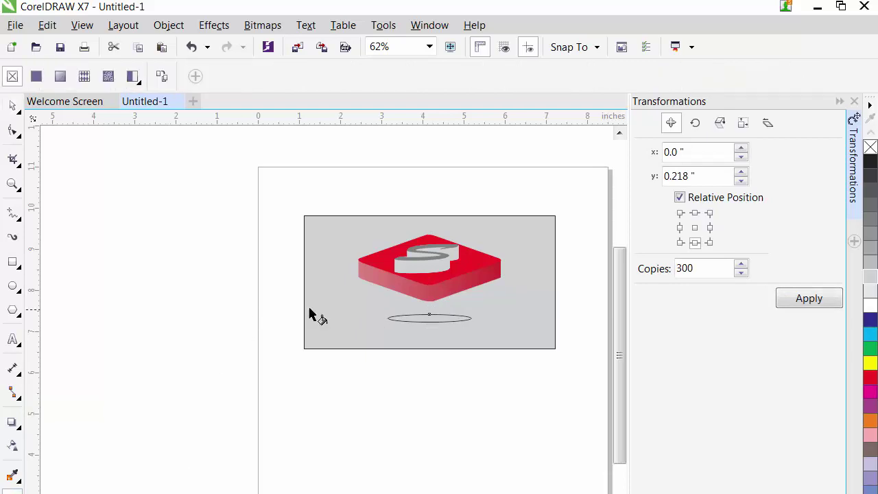
{"action": "left_click_drag", "start_coordinate": [414, 316], "coordinate": [450, 320]}
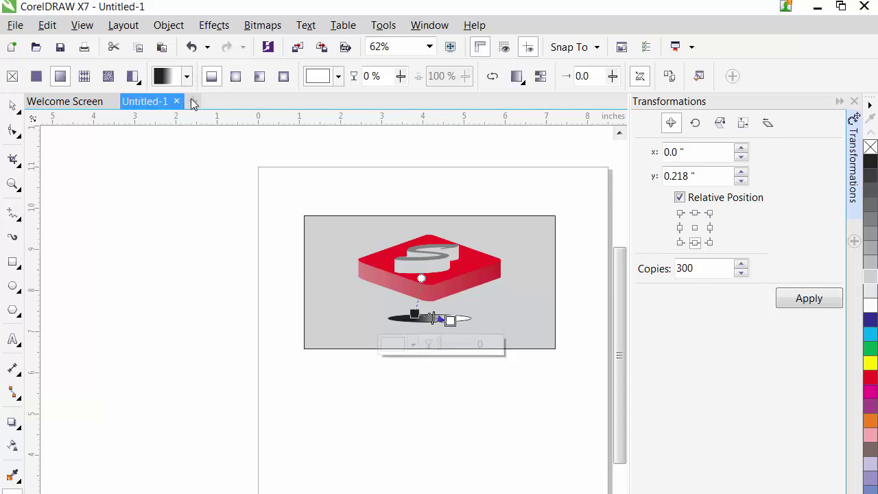
{"action": "left_click", "coordinate": [235, 75]}
{"action": "scroll", "coordinate": [452, 329], "scroll_direction": "up", "scroll_amount": 2}
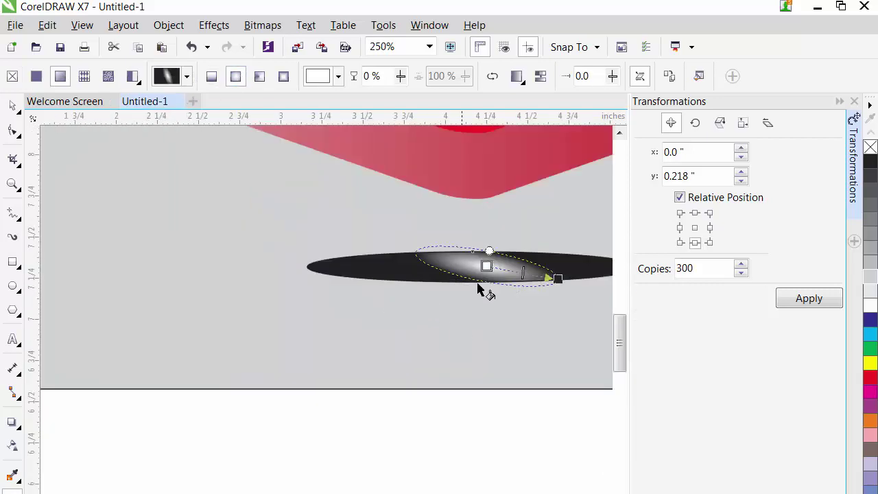
{"action": "left_click_drag", "start_coordinate": [557, 278], "coordinate": [603, 266]}
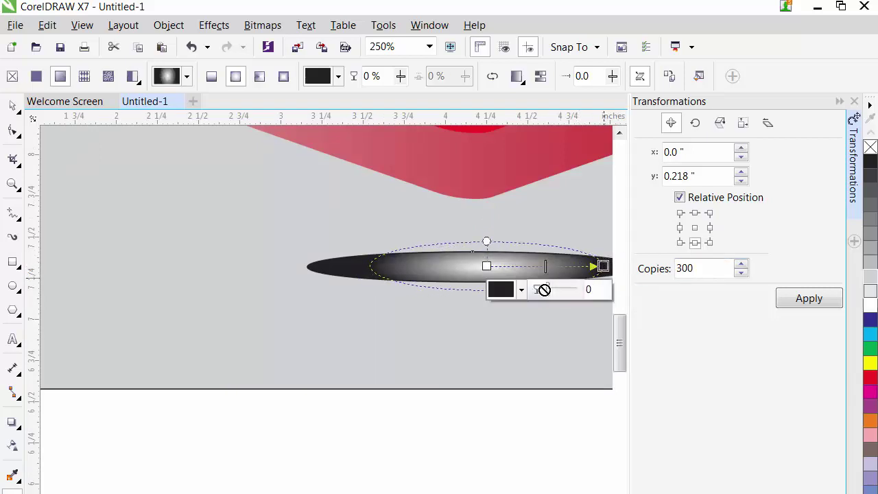
{"action": "left_click_drag", "start_coordinate": [603, 266], "coordinate": [546, 266]}
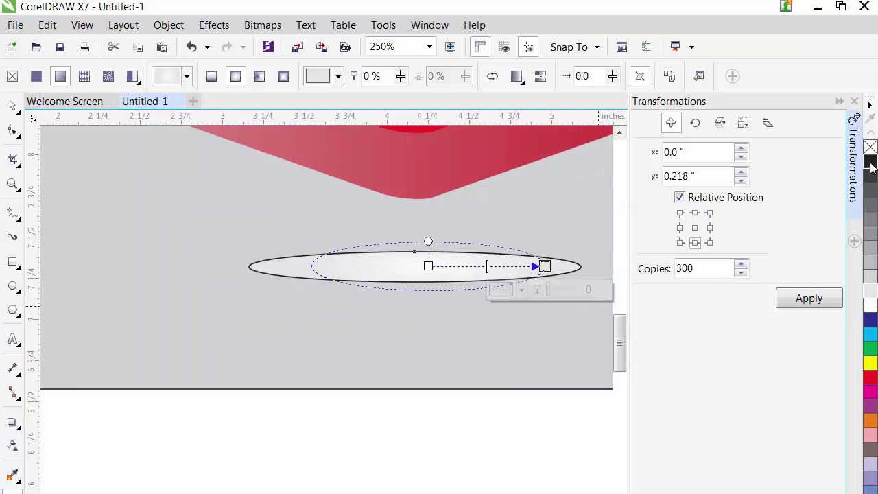
- Make the ellipse's gradient fade from a black centre to 20% Black at the edge, and remove its outline
{"action": "left_click_drag", "start_coordinate": [870, 173], "coordinate": [428, 269]}
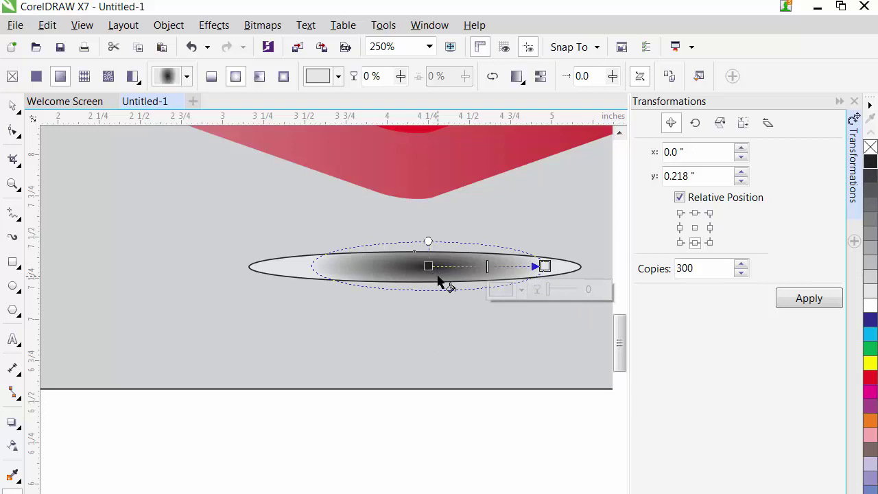
{"action": "right_click", "coordinate": [870, 148]}
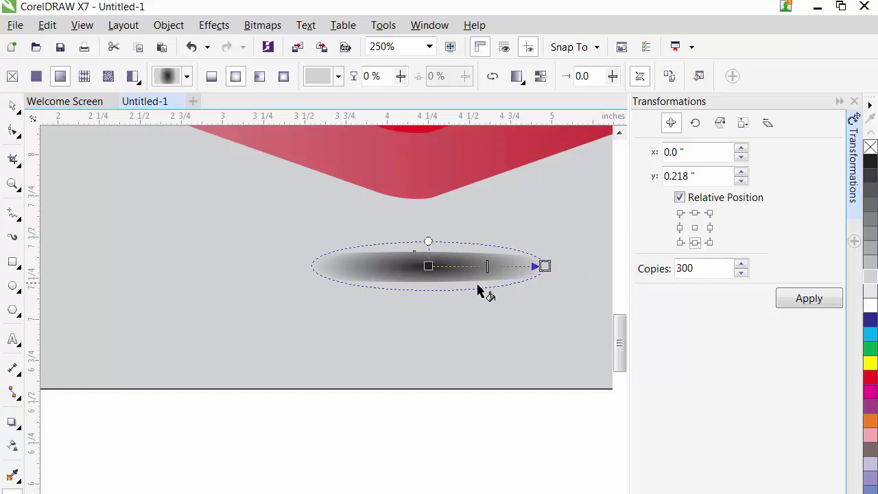
{"action": "left_click", "coordinate": [12, 106]}
{"action": "left_click", "coordinate": [402, 435]}
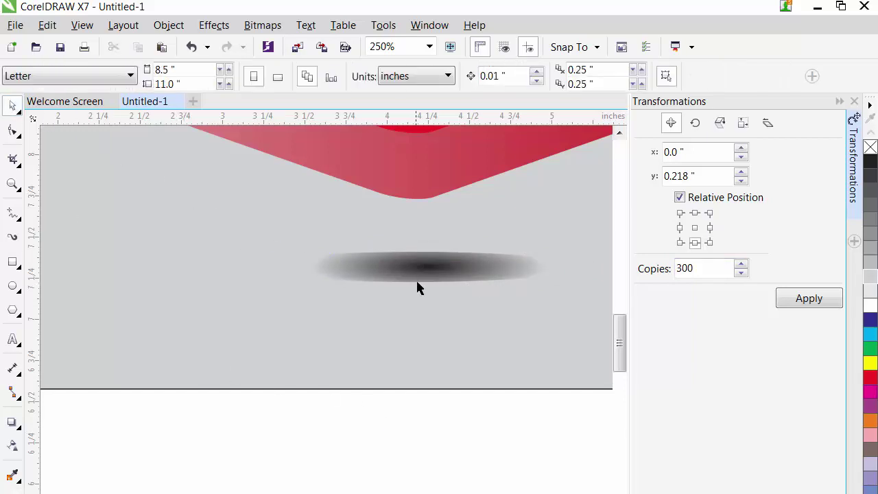
- Stretch the shadow ellipse downward to a height of about 0.24 in
{"action": "left_click", "coordinate": [416, 282]}
{"action": "left_click_drag", "start_coordinate": [414, 287], "coordinate": [415, 297]}
{"action": "left_click", "coordinate": [433, 436]}
{"action": "scroll", "coordinate": [419, 284], "scroll_direction": "down", "scroll_amount": 3}
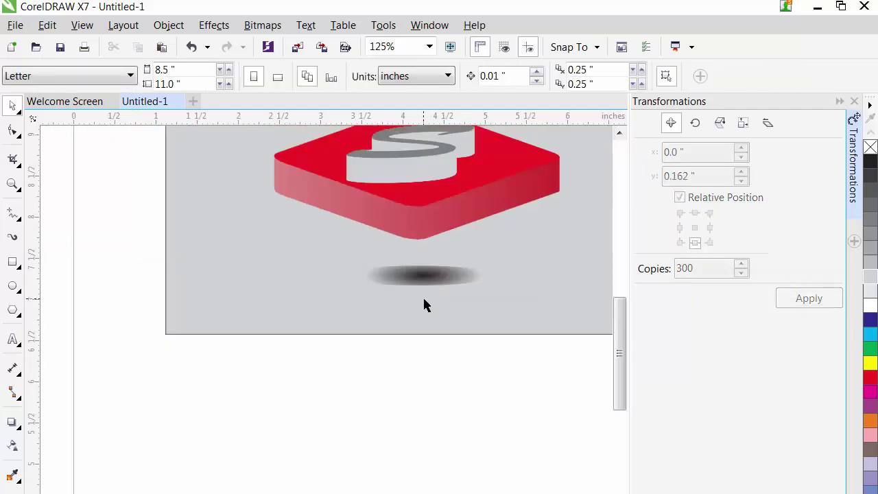
- Convert the shadow ellipse to a 600 dpi CMYK Color (32-bit) bitmap with anti-aliasing and a transparent background
{"action": "left_click", "coordinate": [417, 276]}
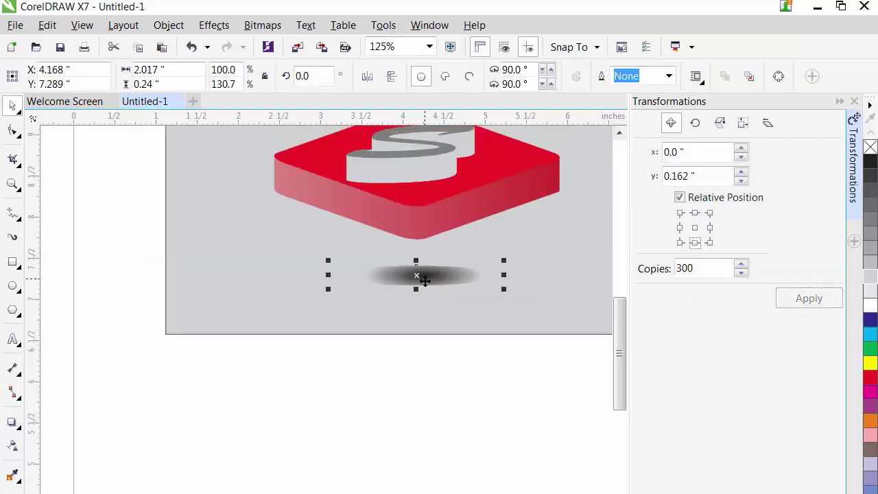
{"action": "left_click", "coordinate": [263, 26]}
{"action": "left_click", "coordinate": [308, 44]}
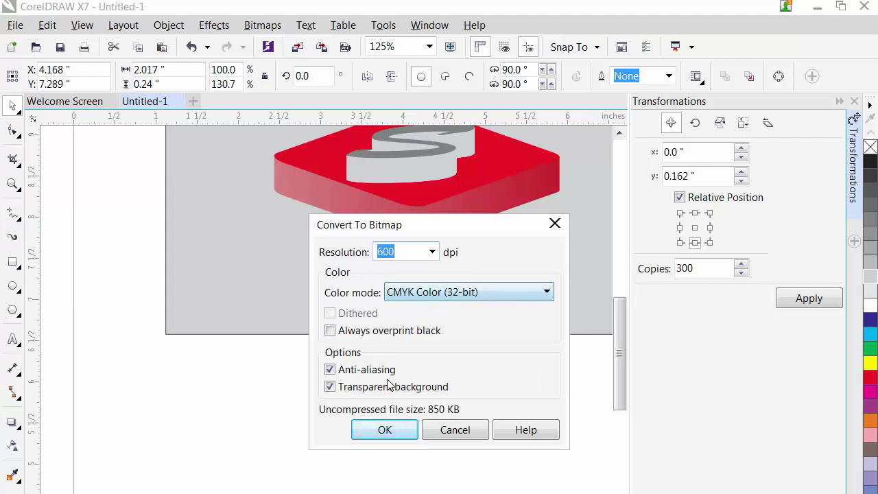
{"action": "left_click", "coordinate": [476, 294]}
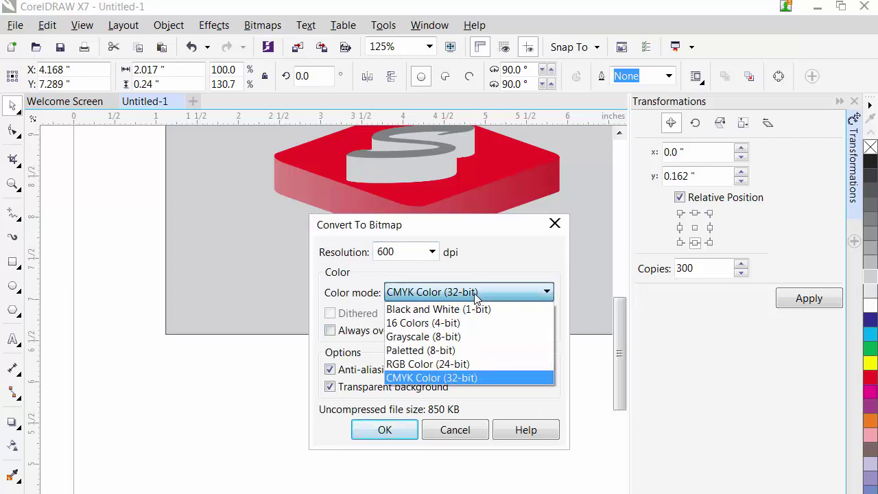
{"action": "left_click", "coordinate": [443, 378]}
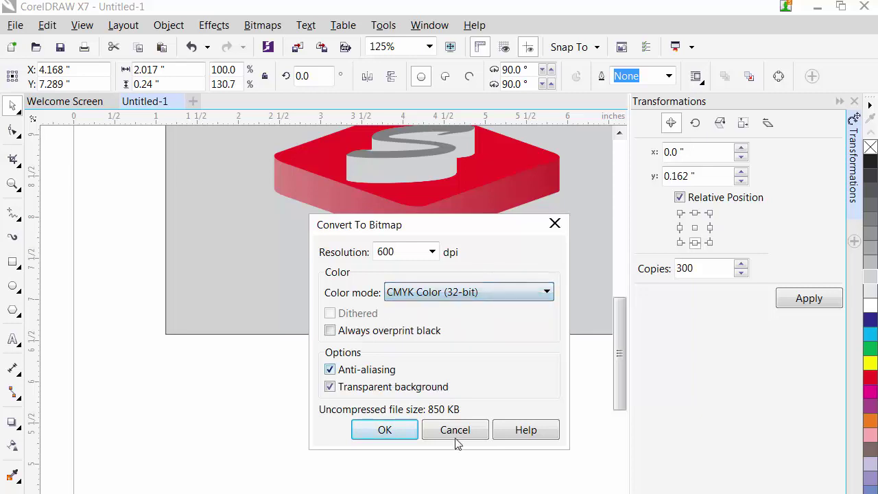
{"action": "left_click", "coordinate": [403, 434]}
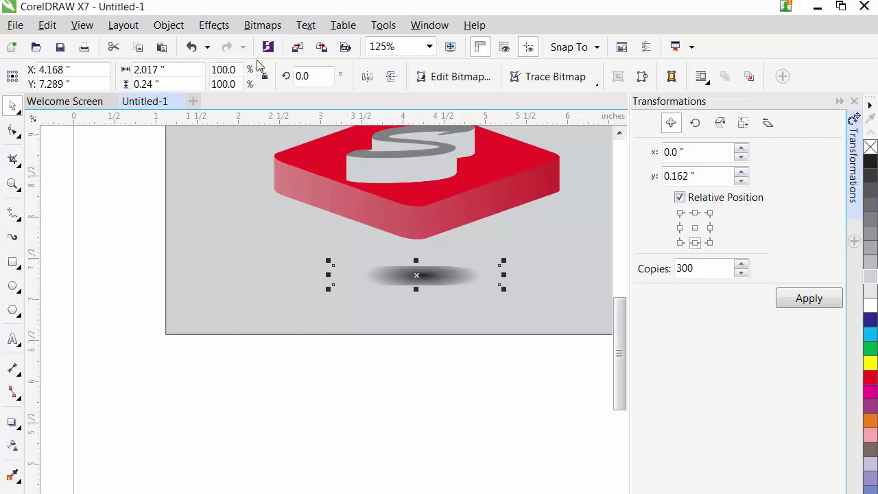
- Apply a Gaussian Blur to the shadow bitmap, previewing several radii before settling on 58 pixels
{"action": "left_click", "coordinate": [255, 29]}
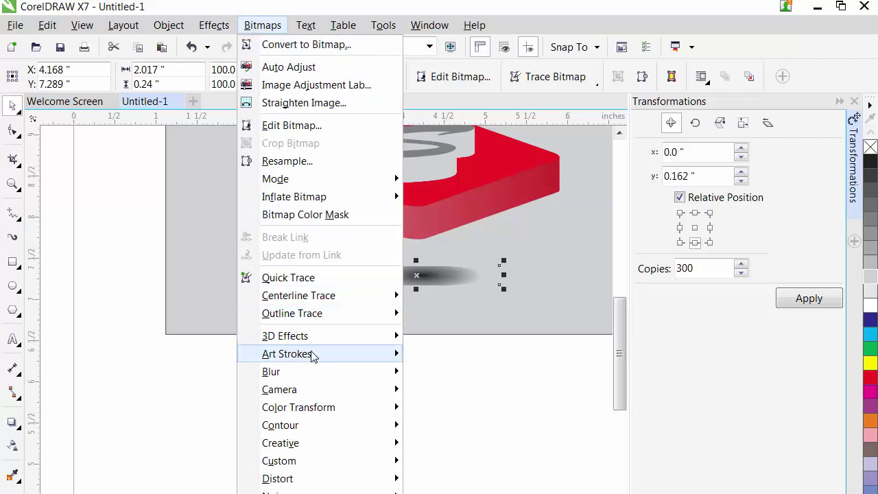
{"action": "mouse_move", "coordinate": [317, 371]}
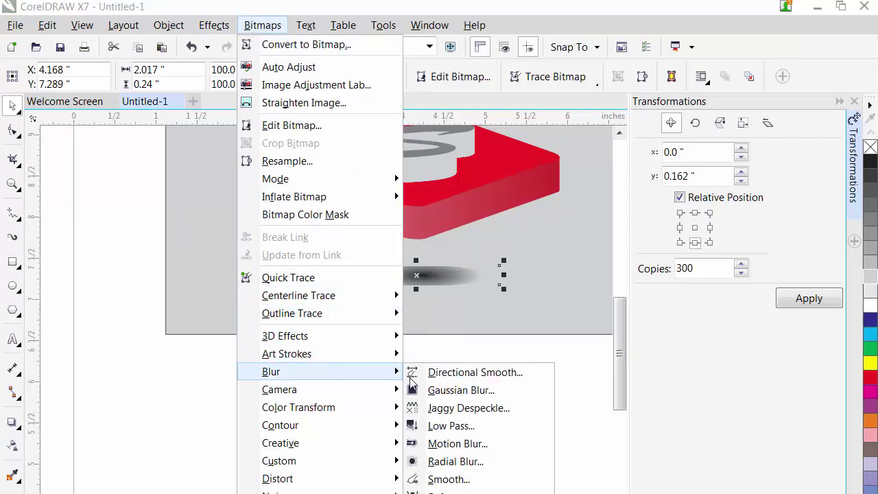
{"action": "left_click", "coordinate": [457, 394]}
{"action": "left_click_drag", "start_coordinate": [467, 277], "coordinate": [431, 369]}
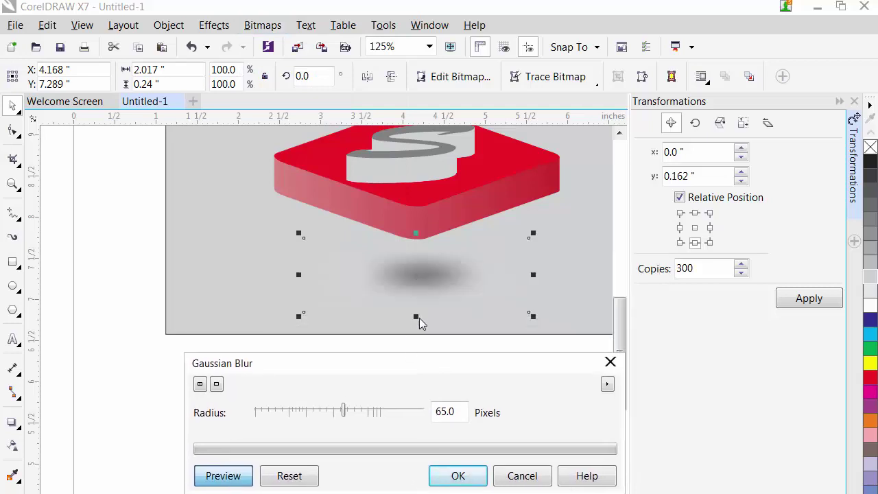
{"action": "left_click", "coordinate": [224, 476]}
{"action": "left_click", "coordinate": [223, 476]}
{"action": "left_click", "coordinate": [304, 411]}
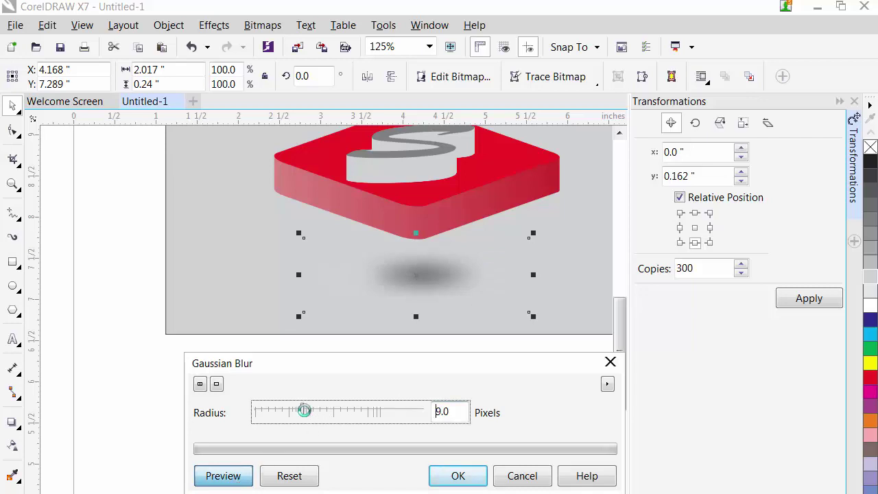
{"action": "left_click", "coordinate": [322, 410]}
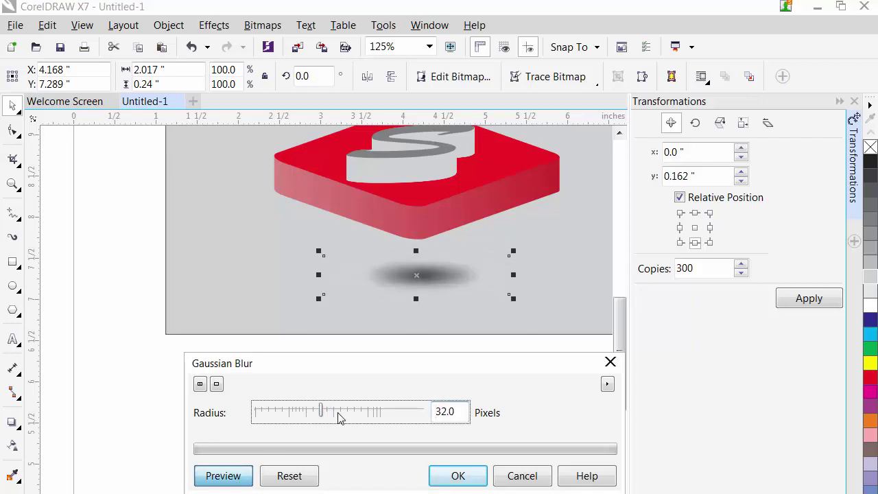
{"action": "left_click", "coordinate": [341, 410]}
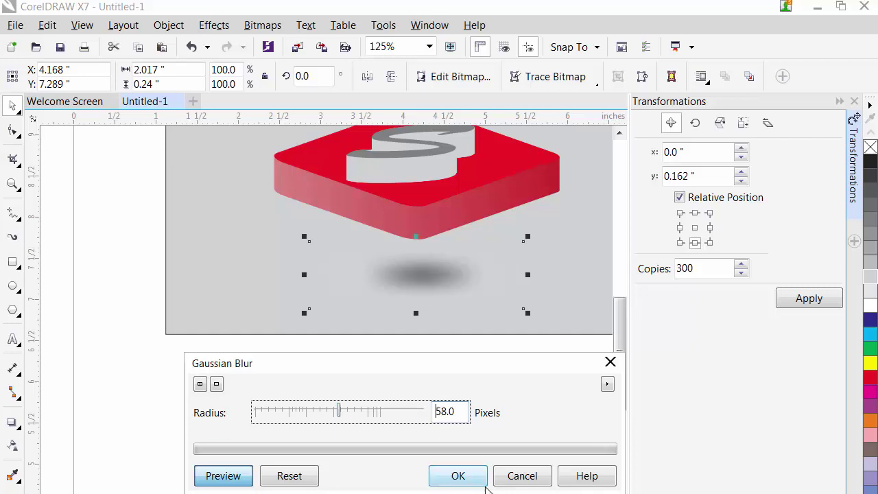
{"action": "left_click", "coordinate": [458, 476]}
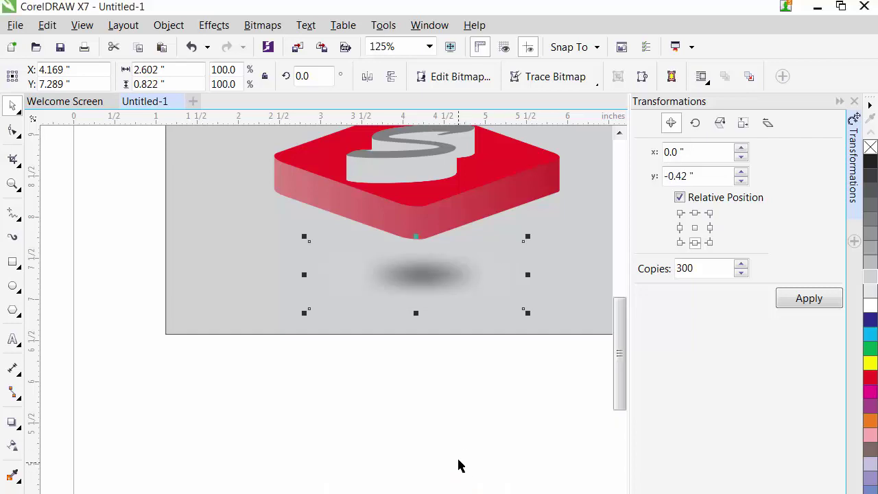
- Centre the blurred shadow horizontally under the logo group
{"action": "left_click", "coordinate": [459, 465]}
{"action": "left_click", "coordinate": [435, 283]}
{"action": "left_click", "coordinate": [435, 212]}
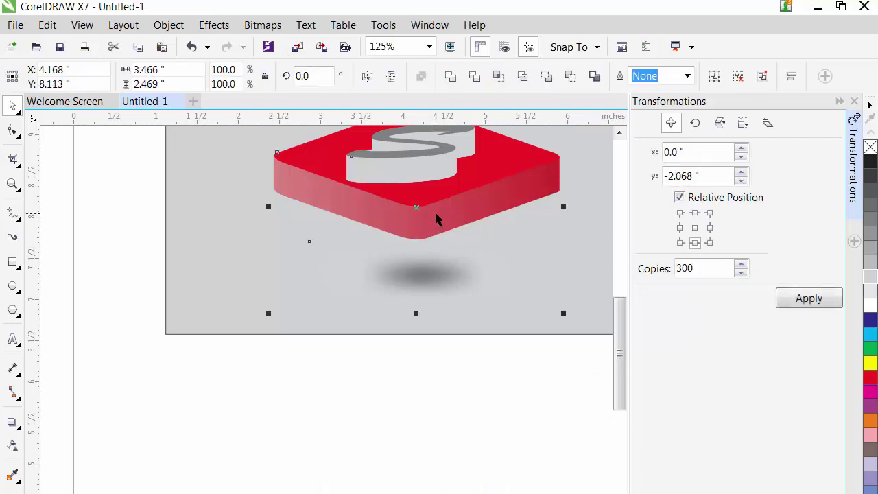
{"action": "left_click", "coordinate": [455, 331]}
{"action": "scroll", "coordinate": [455, 334], "scroll_direction": "down", "scroll_amount": 2}
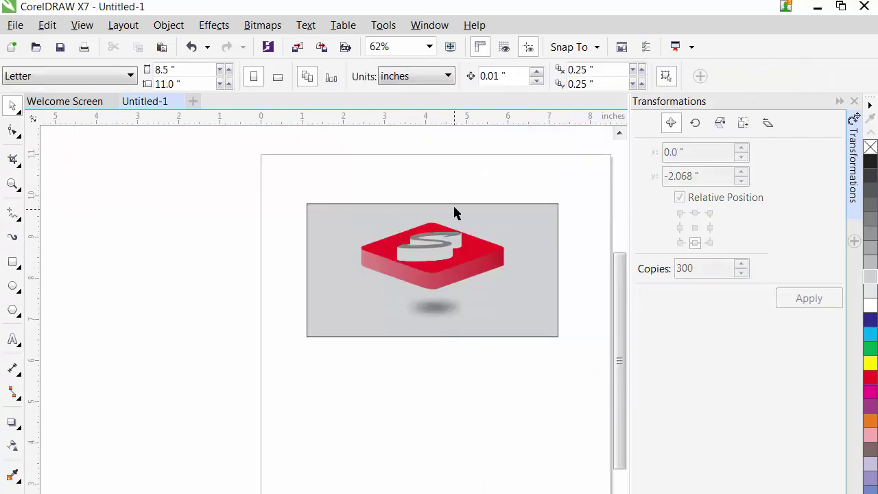
- Ungroup the logo so that the block and the raised S can be edited separately
{"action": "left_click", "coordinate": [487, 336]}
{"action": "left_click", "coordinate": [496, 353]}
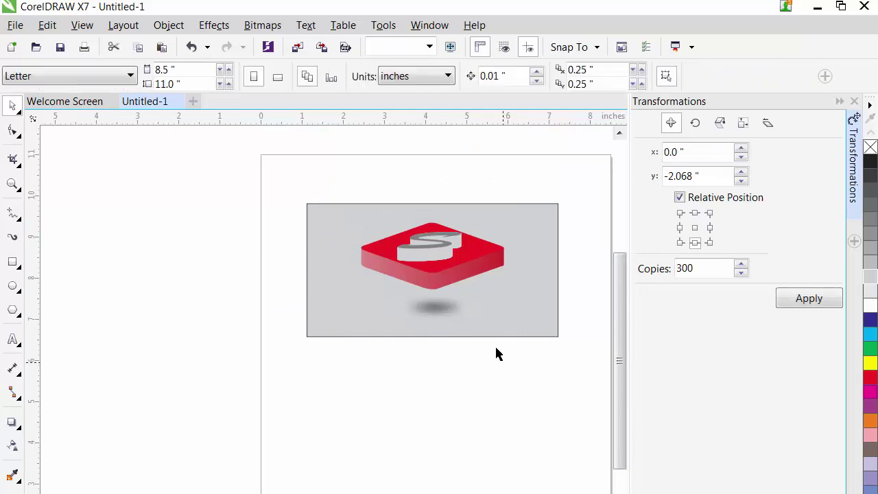
{"action": "scroll", "coordinate": [430, 265], "scroll_direction": "up", "scroll_amount": 2}
{"action": "left_click", "coordinate": [429, 266]}
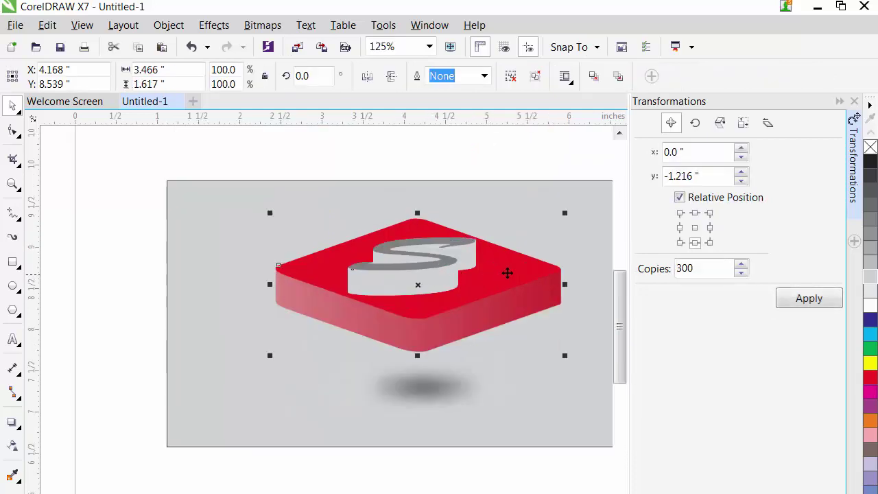
{"action": "left_click", "coordinate": [421, 261]}
{"action": "left_click", "coordinate": [444, 233]}
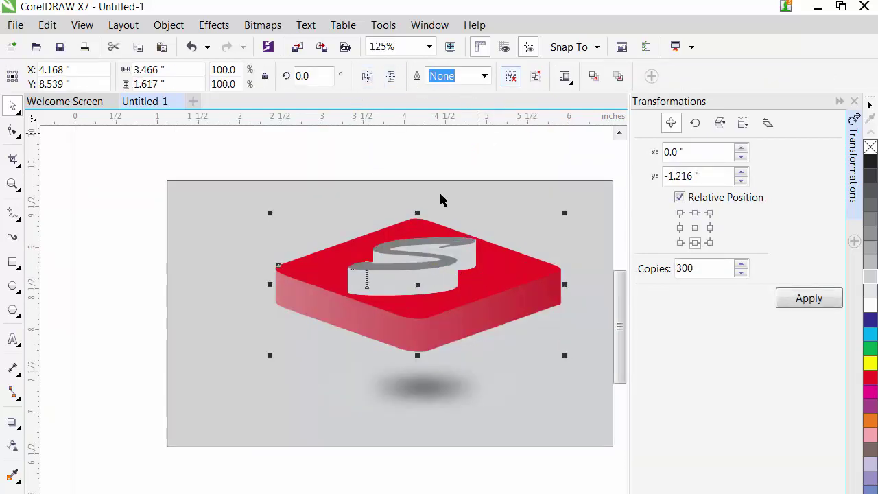
{"action": "left_click", "coordinate": [421, 162]}
- Recolour the top face of the raised S, trying lighter greys such as 30% Black before filling it with 50% Black
{"action": "left_click", "coordinate": [430, 268]}
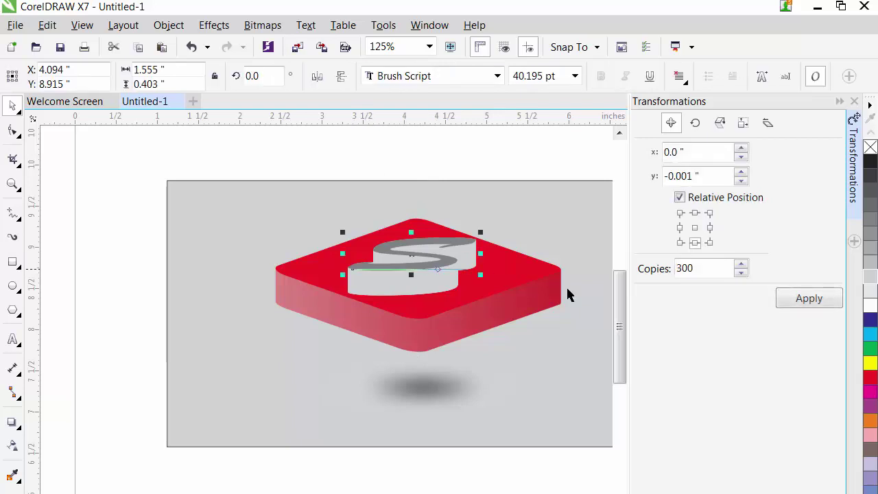
{"action": "left_click", "coordinate": [870, 295]}
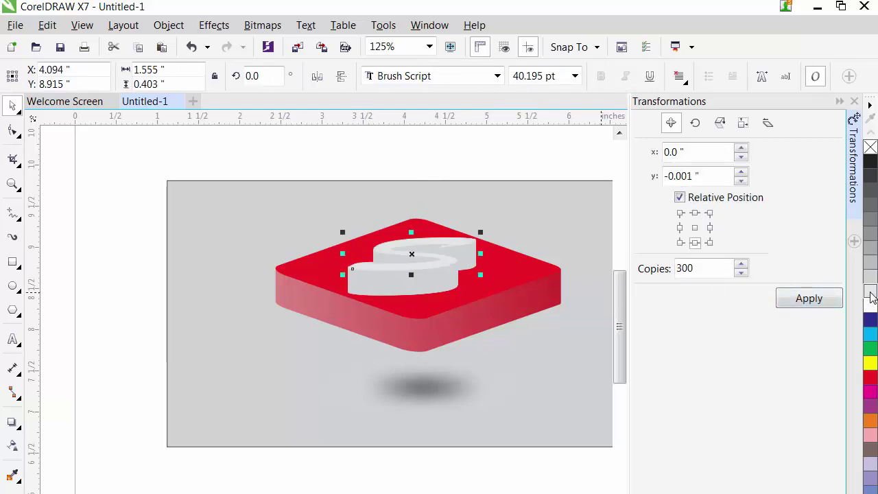
{"action": "left_click", "coordinate": [872, 270]}
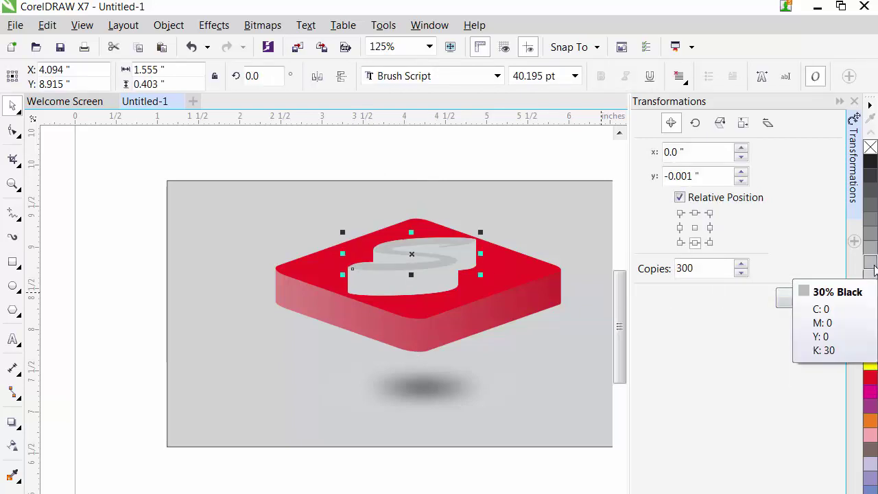
{"action": "left_click", "coordinate": [870, 249]}
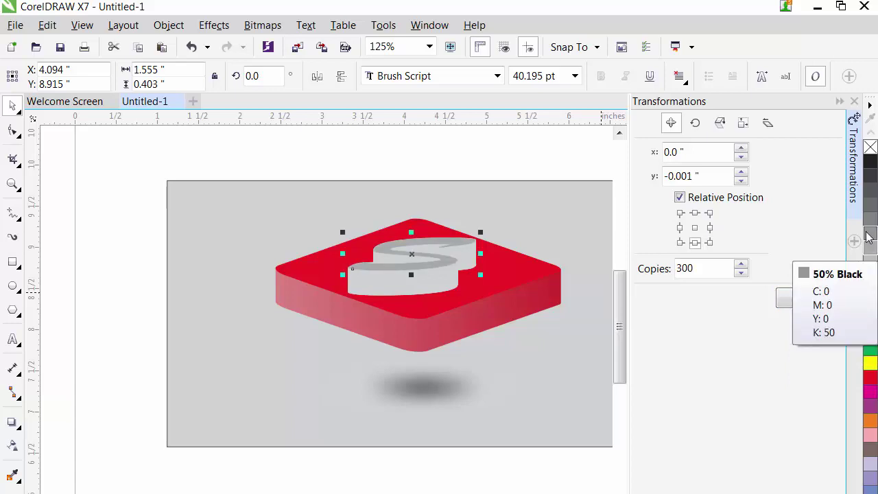
{"action": "left_click", "coordinate": [869, 235]}
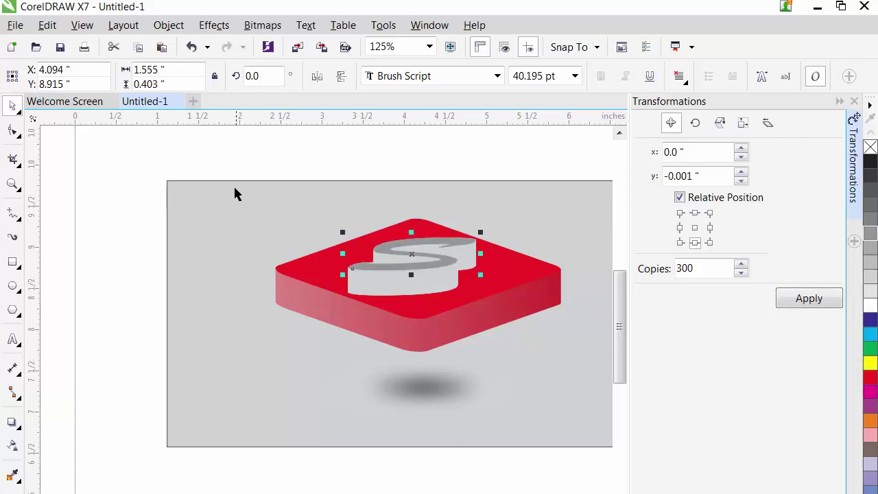
{"action": "left_click", "coordinate": [275, 172]}
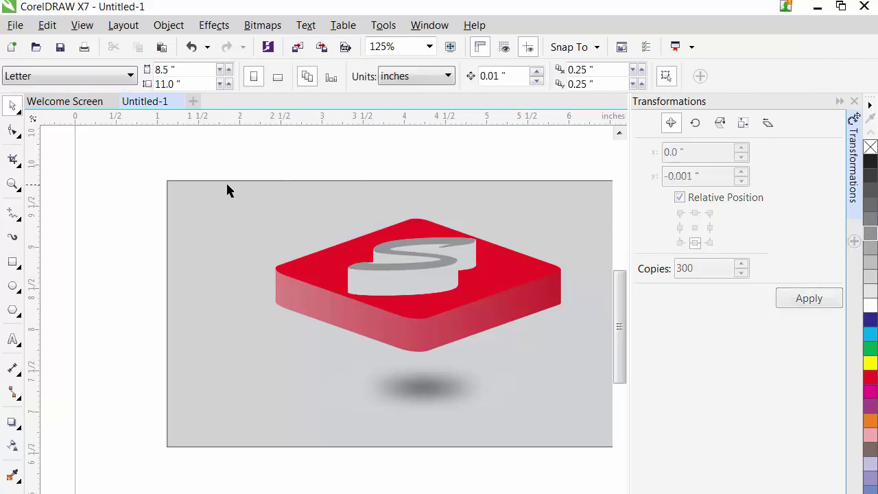
{"action": "left_click_drag", "start_coordinate": [538, 317], "coordinate": [581, 443]}
{"action": "left_click", "coordinate": [580, 443]}
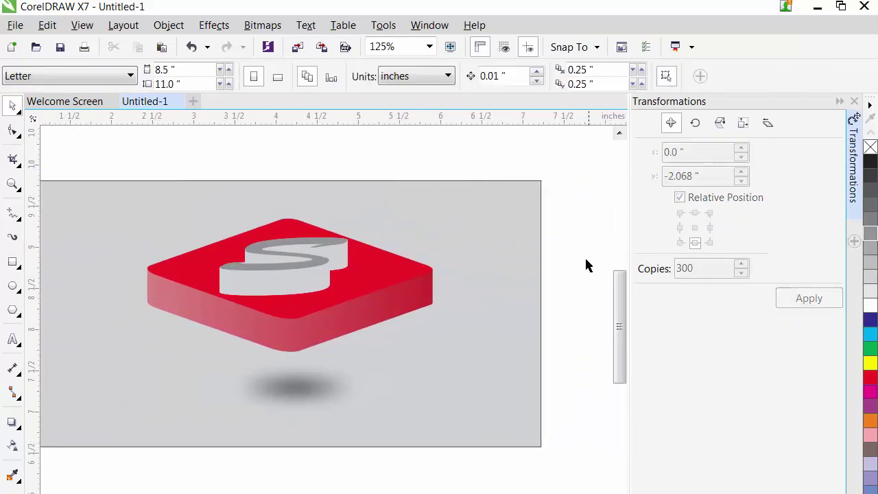